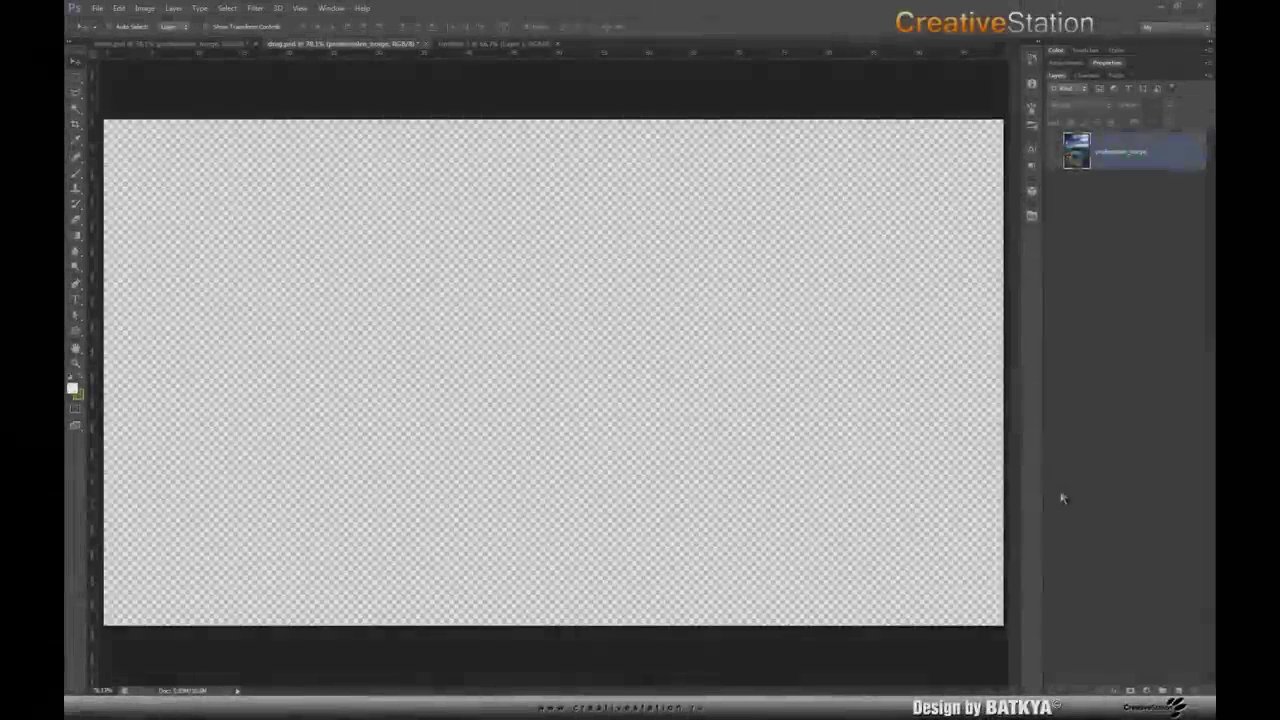
# Duplicate the selected sky strip onto its own layer for transforming.
pyautogui.hotkey('ctrl', 'j')
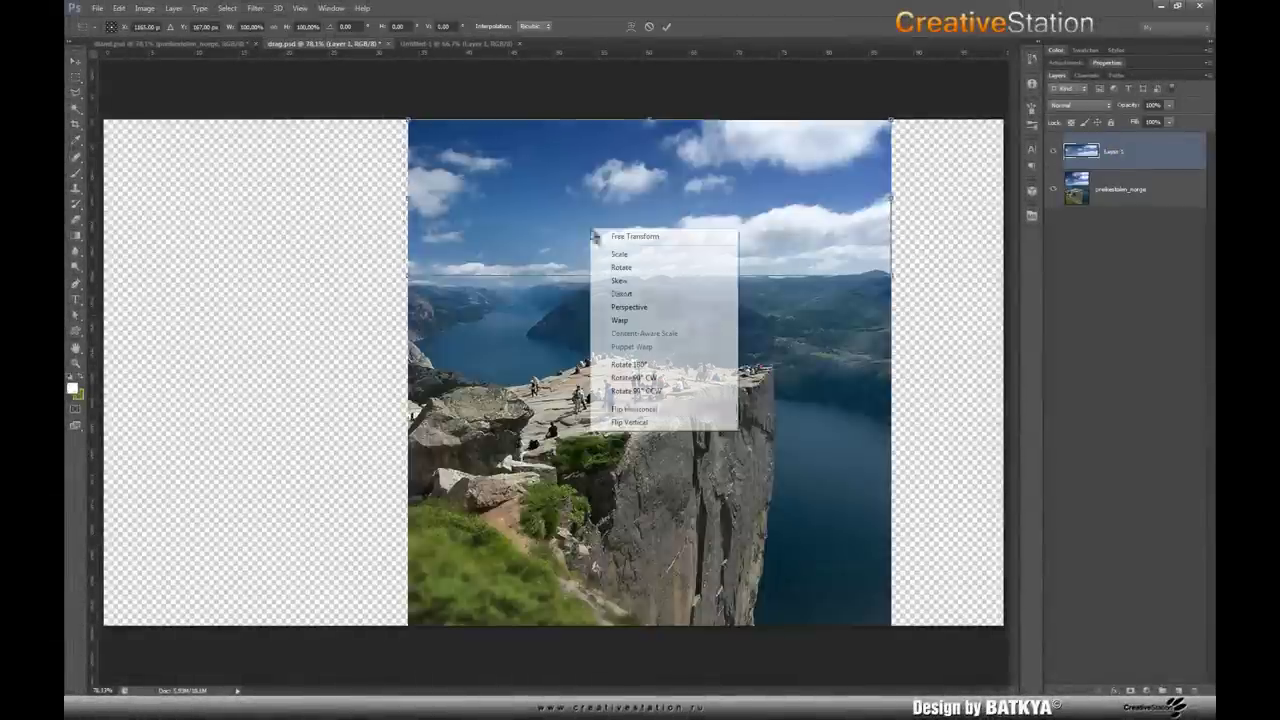
# Flip and stretch the sky strip across the left side of the canvas.
pyautogui.hotkey('ctrl', 't')
pyautogui.moveTo(890, 197); pyautogui.dragTo(392, 234)
pyautogui.press('Return')
pyautogui.press('b')
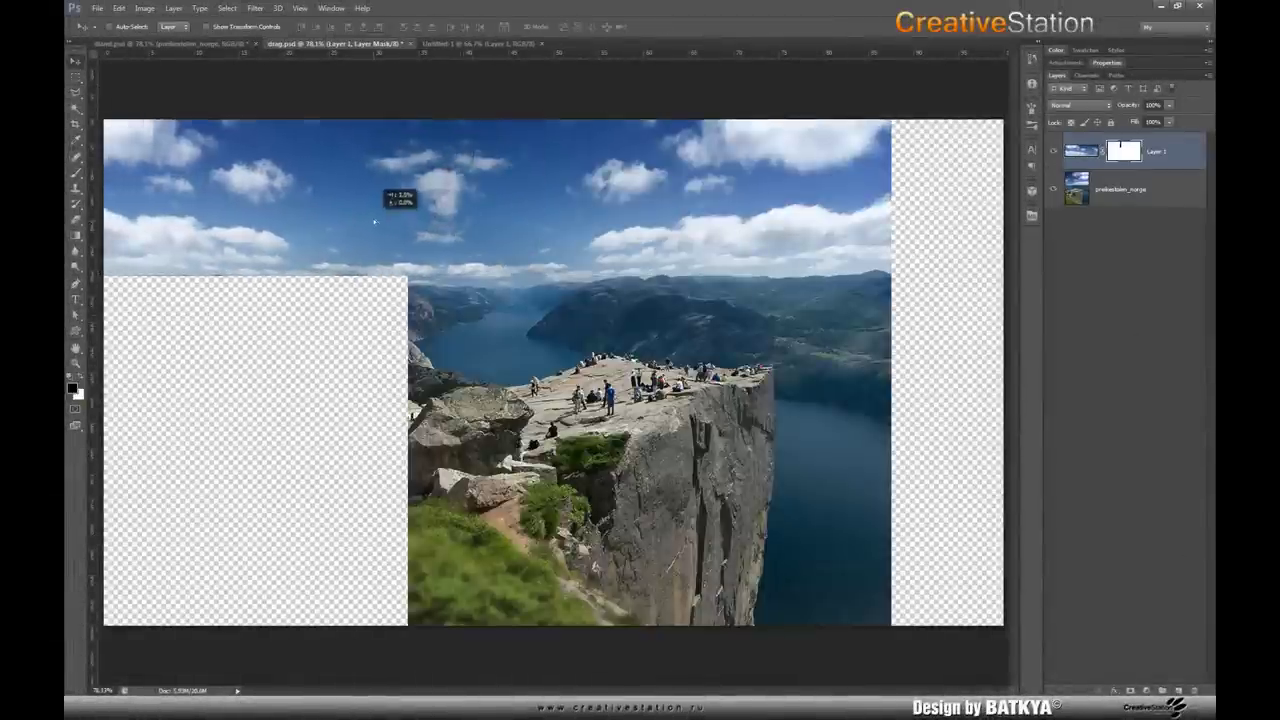
# Duplicate the sky strip layer and stretch the copy across the top.
pyautogui.rightClick(1150, 150)
pyautogui.click(1114, 177)
pyautogui.hotkey('ctrl', 't')
pyautogui.moveTo(890, 200); pyautogui.dragTo(509, 97)
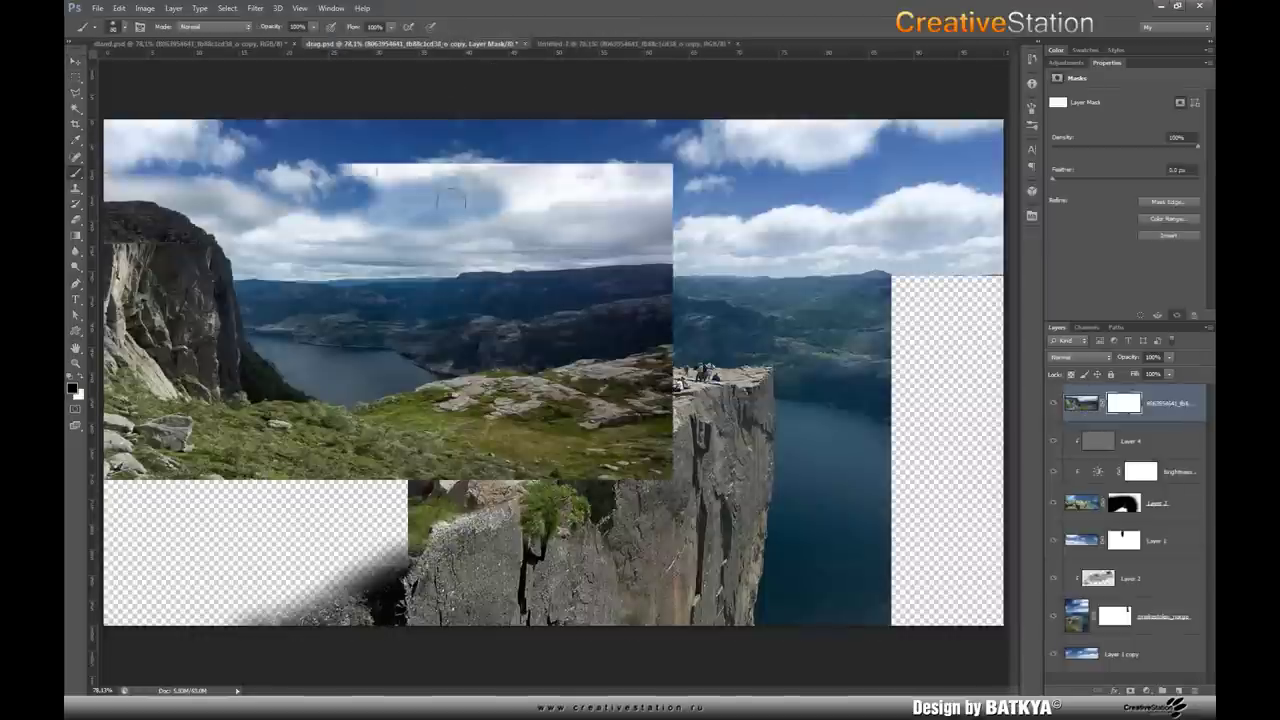
# Mask the cliff photo to reveal the grassy plateau and cliff edge.
pyautogui.moveTo(451, 198); pyautogui.dragTo(467, 354)
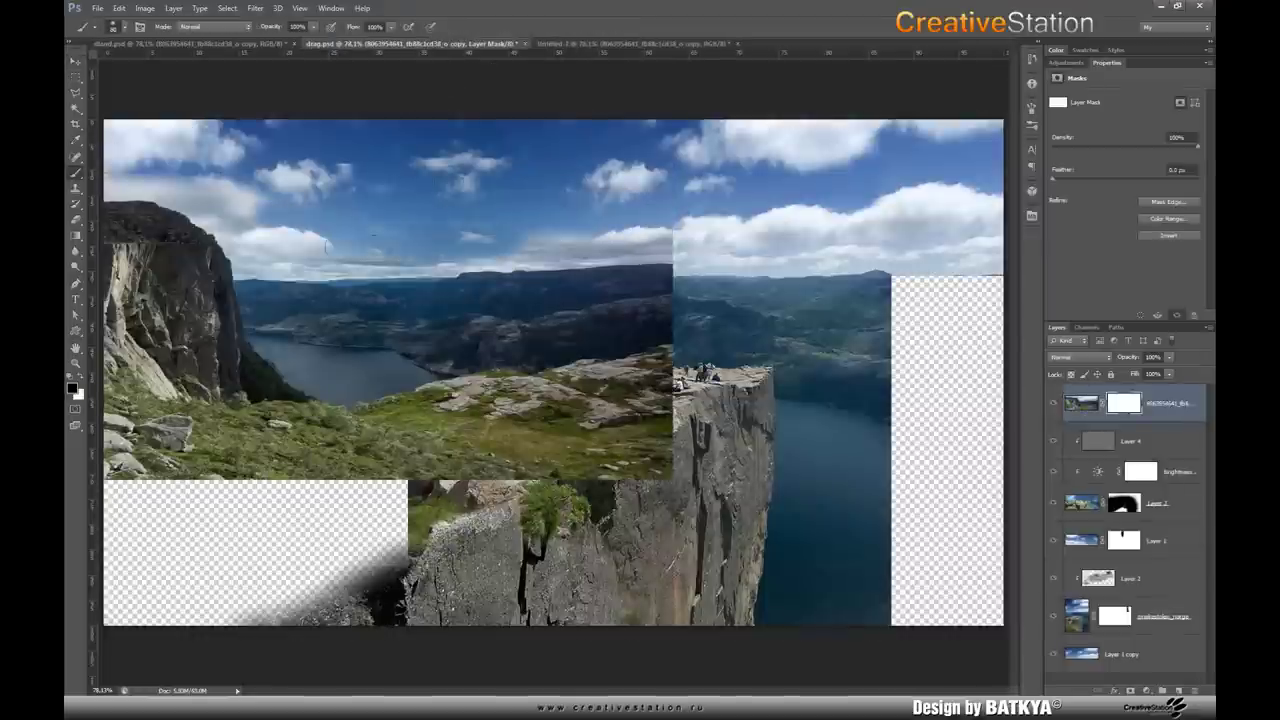
pyautogui.moveTo(448, 298)
pyautogui.mouseDown()
pyautogui.moveTo(620, 505)
pyautogui.moveTo(660, 420)
pyautogui.moveTo(620, 360)
pyautogui.mouseUp()
pyautogui.press('l')
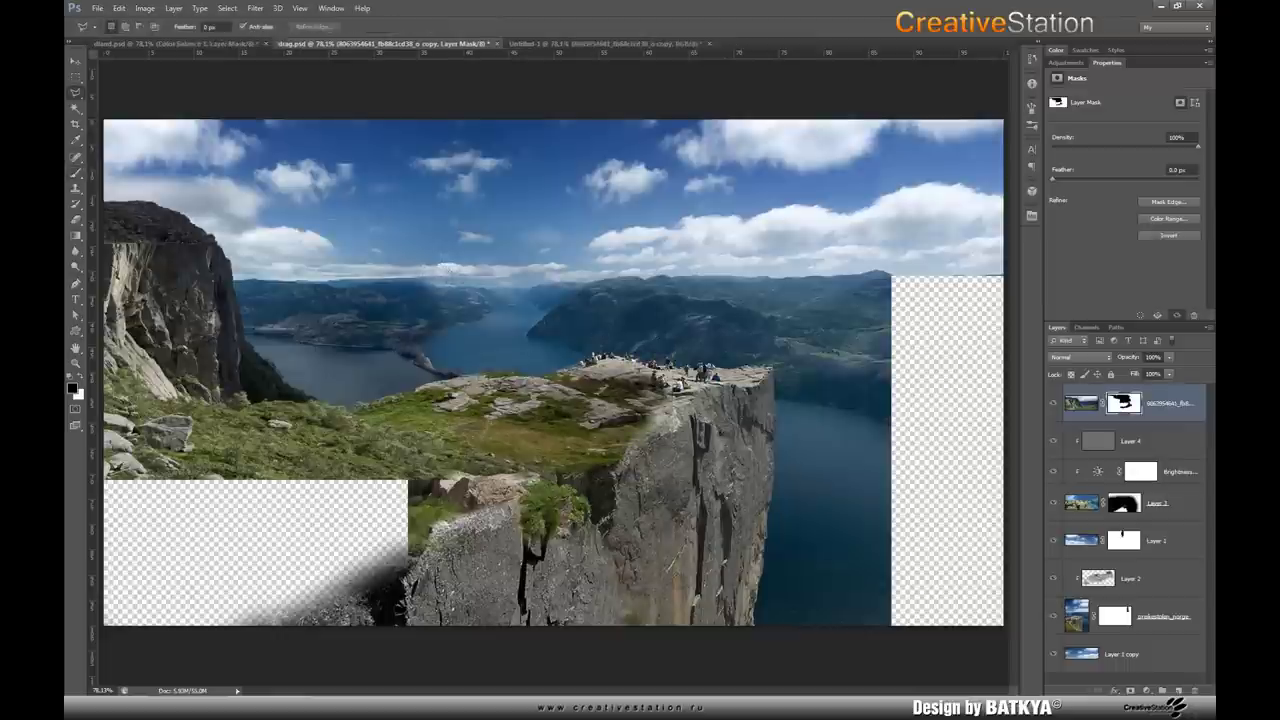
pyautogui.press('b')
# Add a Color Balance adjustment with an inverted mask, plus a new empty layer.
pyautogui.click(1147, 690)
pyautogui.click(1120, 560)
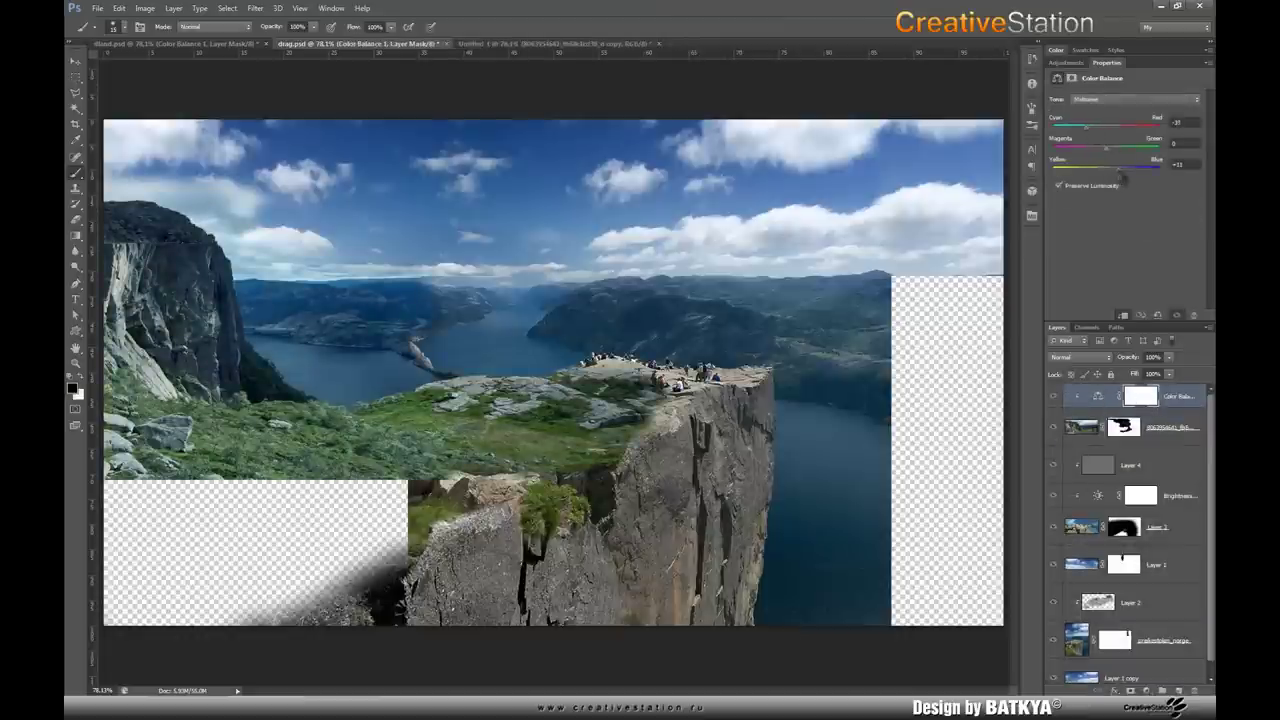
pyautogui.hotkey('ctrl', 'i')
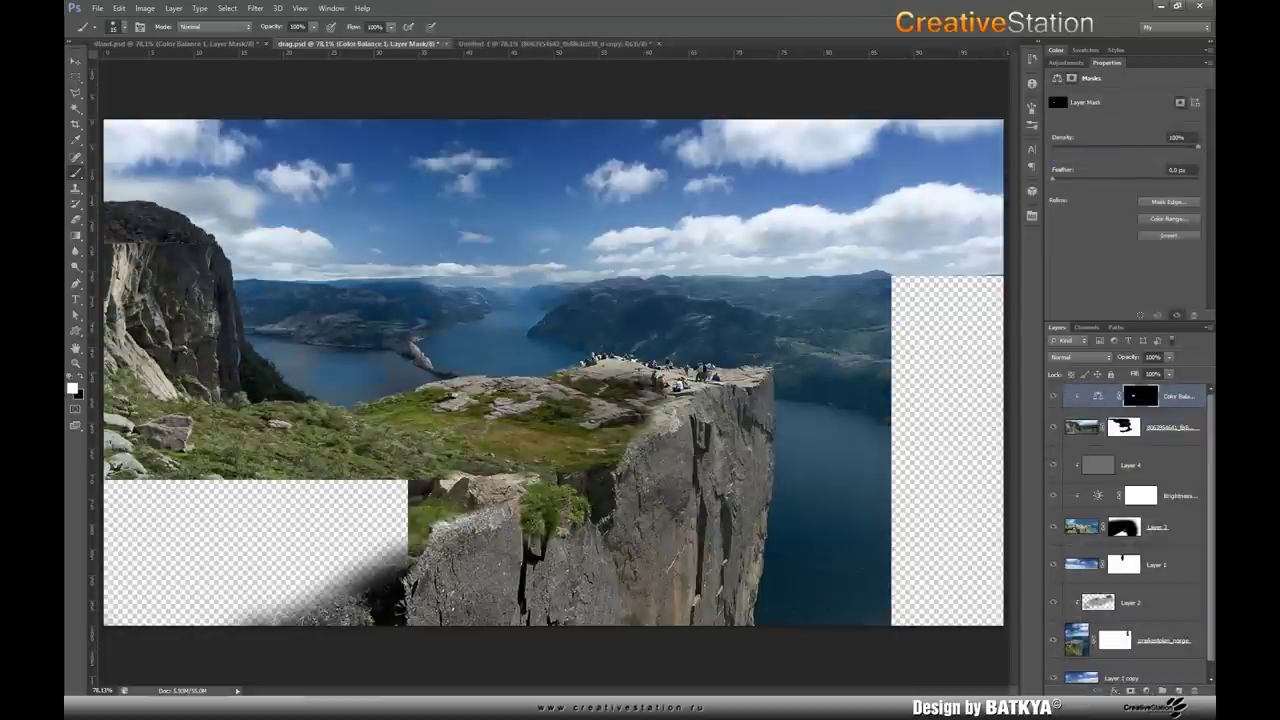
pyautogui.hotkey('ctrl', 'shift', 'alt', 'n')
# Clone water over the dark rock in the fjord with the Clone Stamp.
pyautogui.press('s')
pyautogui.scroll(2, 325, 335)
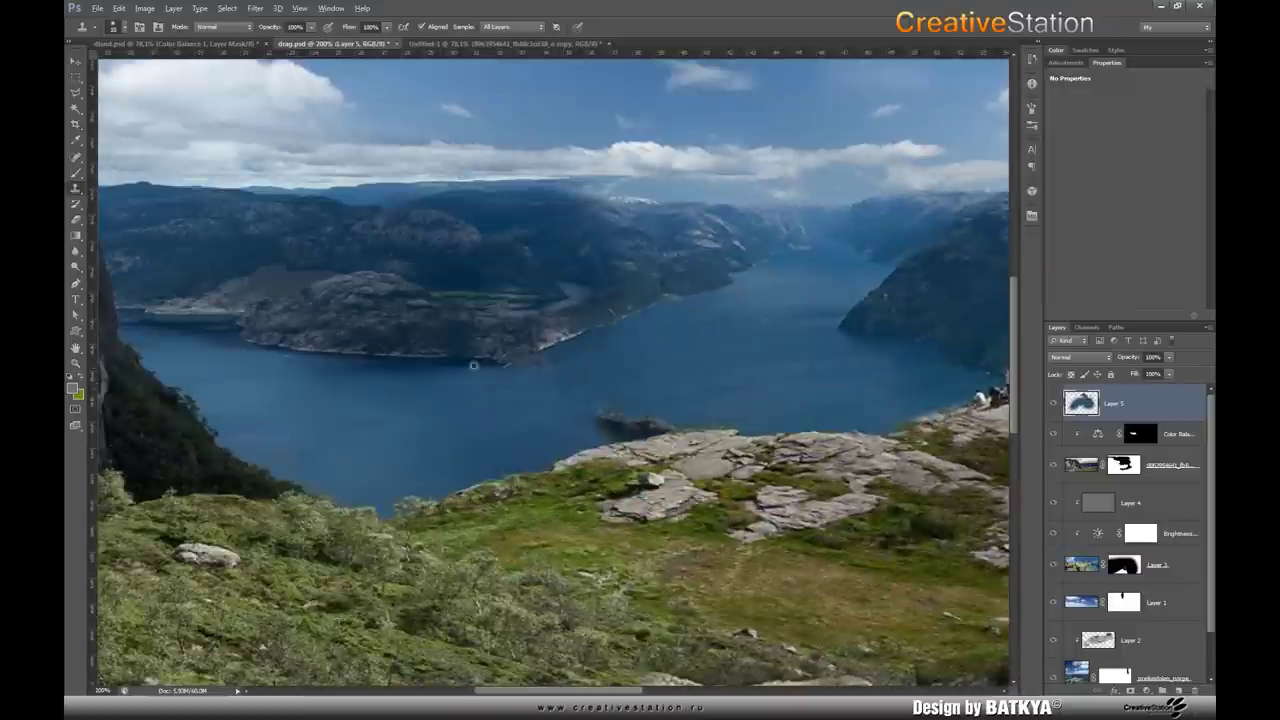
pyautogui.moveTo(600, 424); pyautogui.dragTo(660, 426)
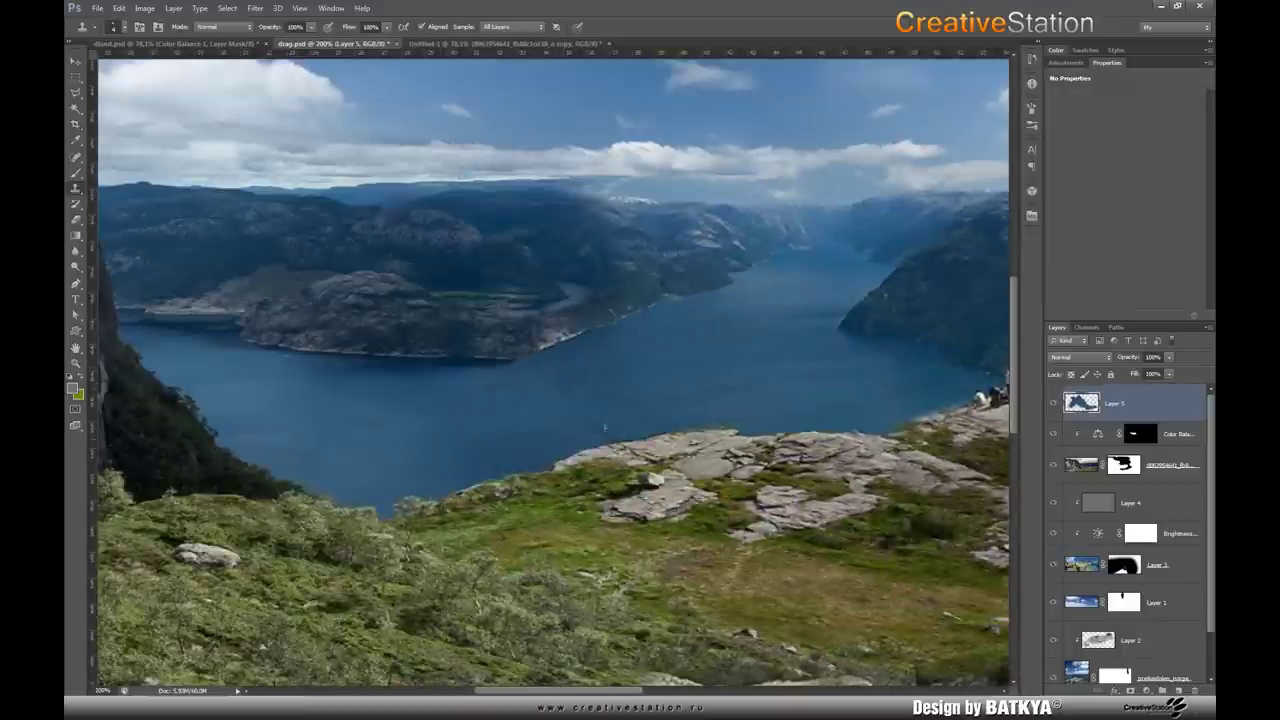
# Ready the brush on the Color Balance mask and the mask below it.
pyautogui.click(1140, 433)
pyautogui.press('b')
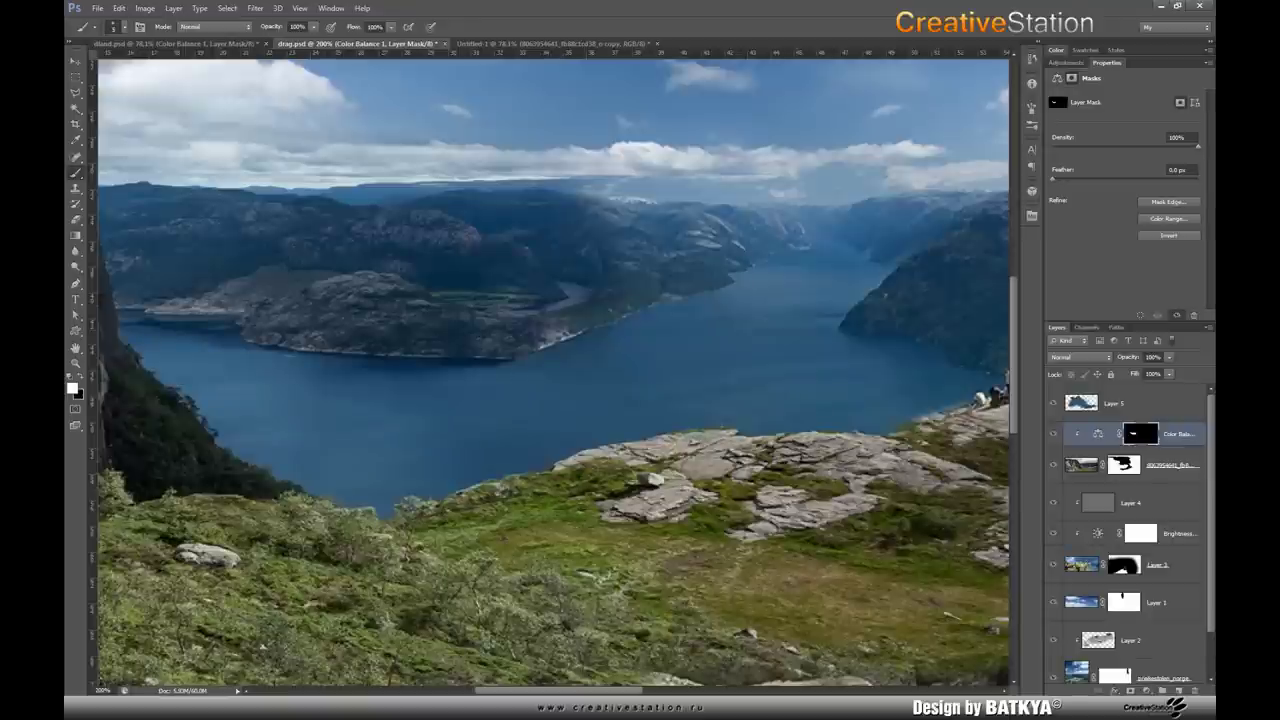
pyautogui.click(1123, 464)
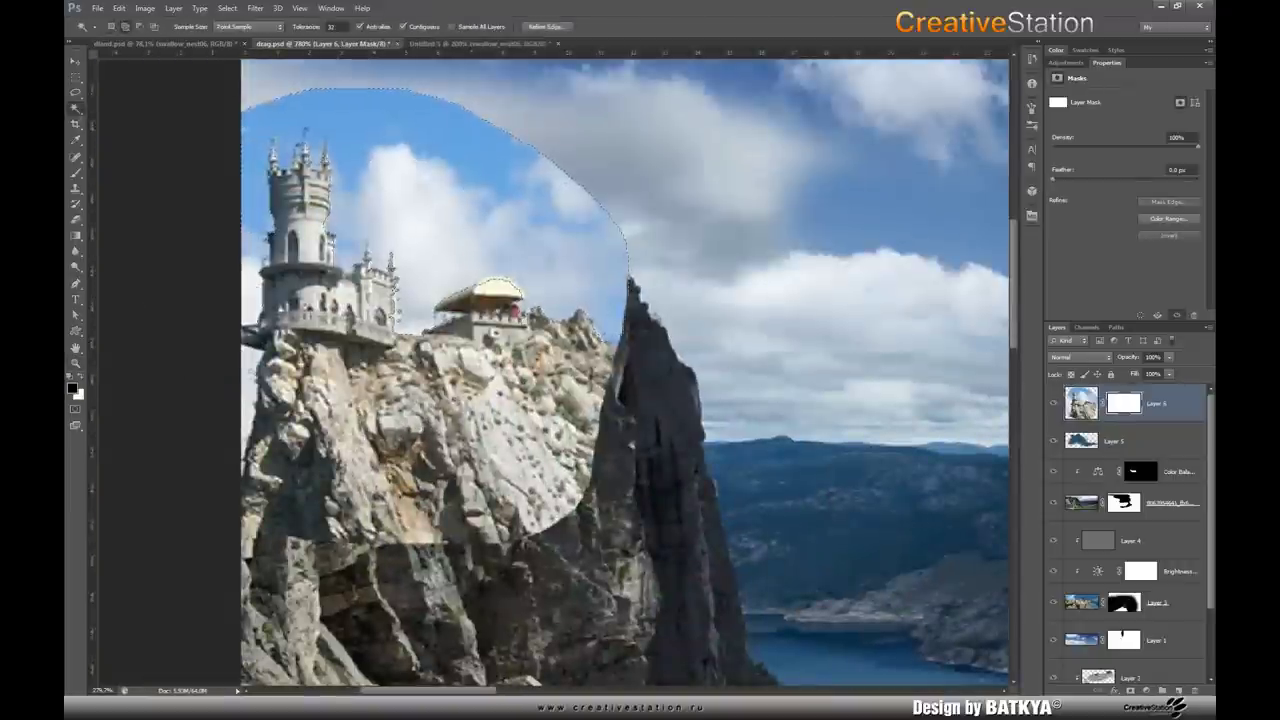
# Paint out the light rock face beneath the castle on its mask.
pyautogui.moveTo(280, 400)
pyautogui.mouseDown()
pyautogui.moveTo(350, 520)
pyautogui.moveTo(600, 330)
pyautogui.moveTo(480, 380)
pyautogui.mouseUp()
pyautogui.moveTo(537, 345)
pyautogui.mouseDown()
pyautogui.moveTo(420, 360)
pyautogui.moveTo(514, 386)
pyautogui.mouseUp()
pyautogui.hotkey('ctrl', '0')
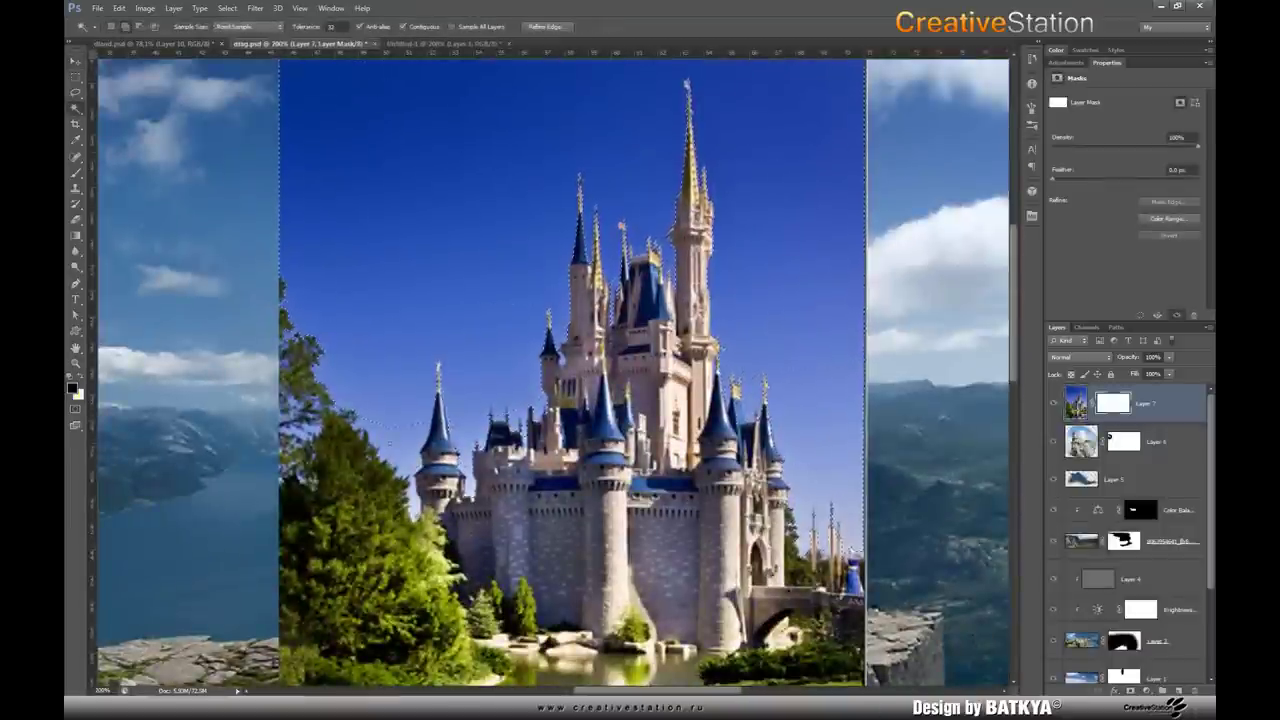
# Refine the castle mask at 50% brush and clone stone over the left tower wall.
pyautogui.press('b')
pyautogui.press('Delete')
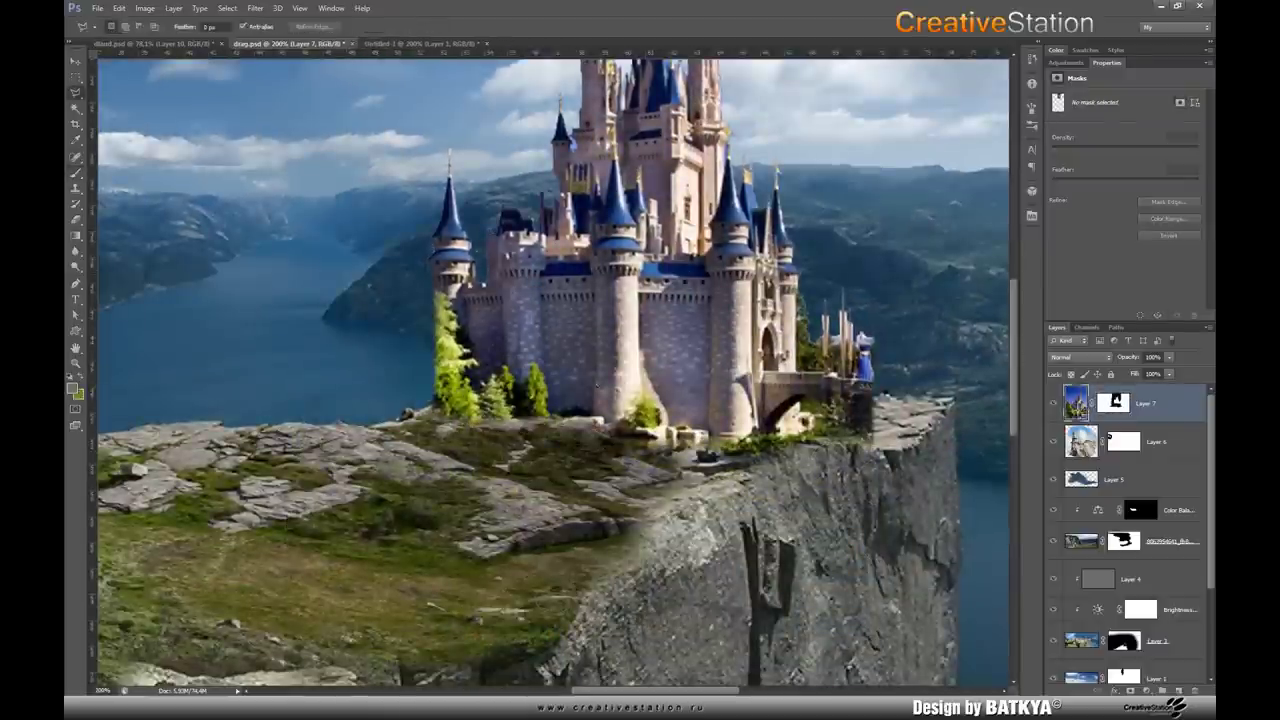
pyautogui.moveTo(597, 380); pyautogui.dragTo(640, 332)
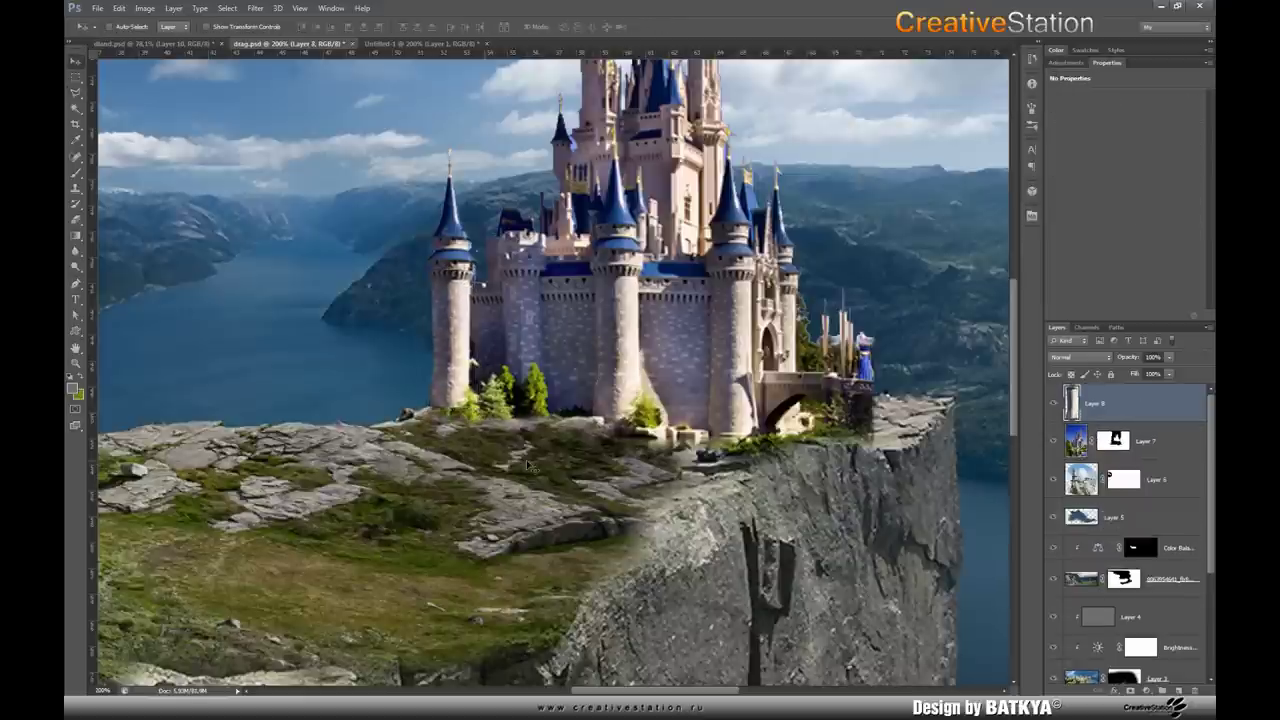
pyautogui.moveTo(464, 310); pyautogui.dragTo(462, 410)
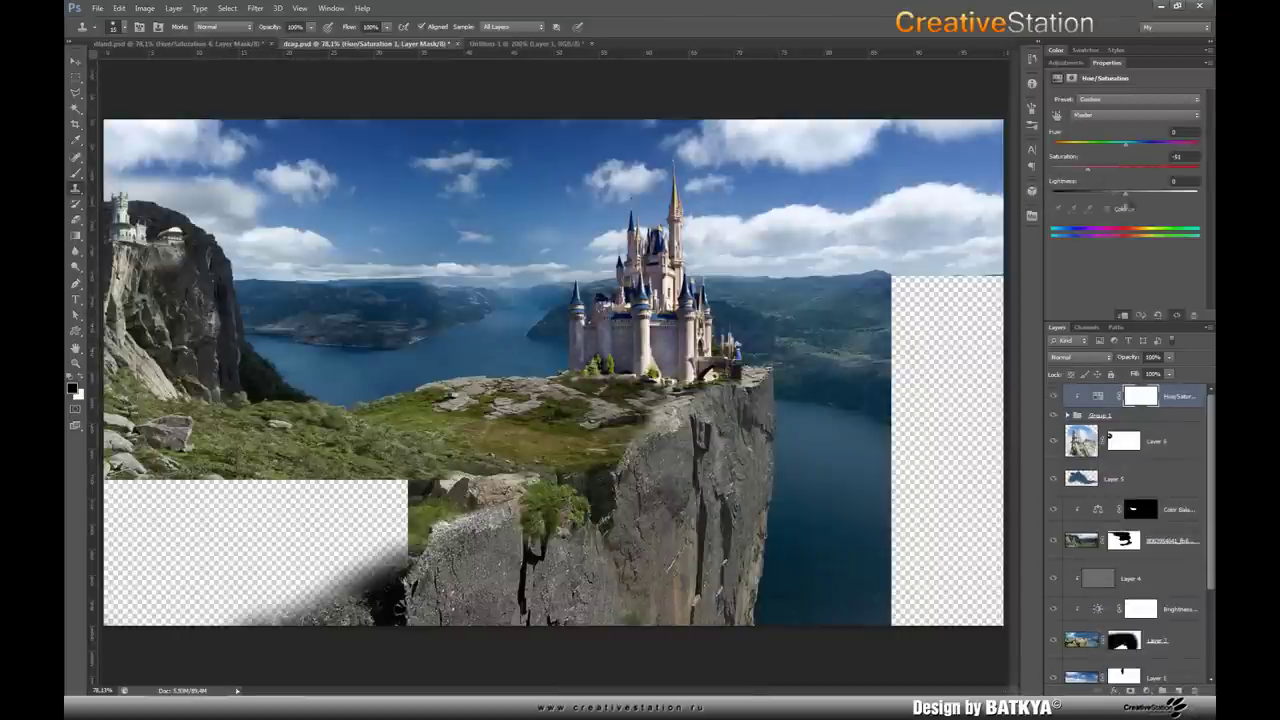
# Lower the castle's saturation and select the Hue/Saturation mask for painting.
pyautogui.moveTo(1088, 168); pyautogui.dragTo(1088, 175)
pyautogui.click(1140, 396)
pyautogui.press('b')
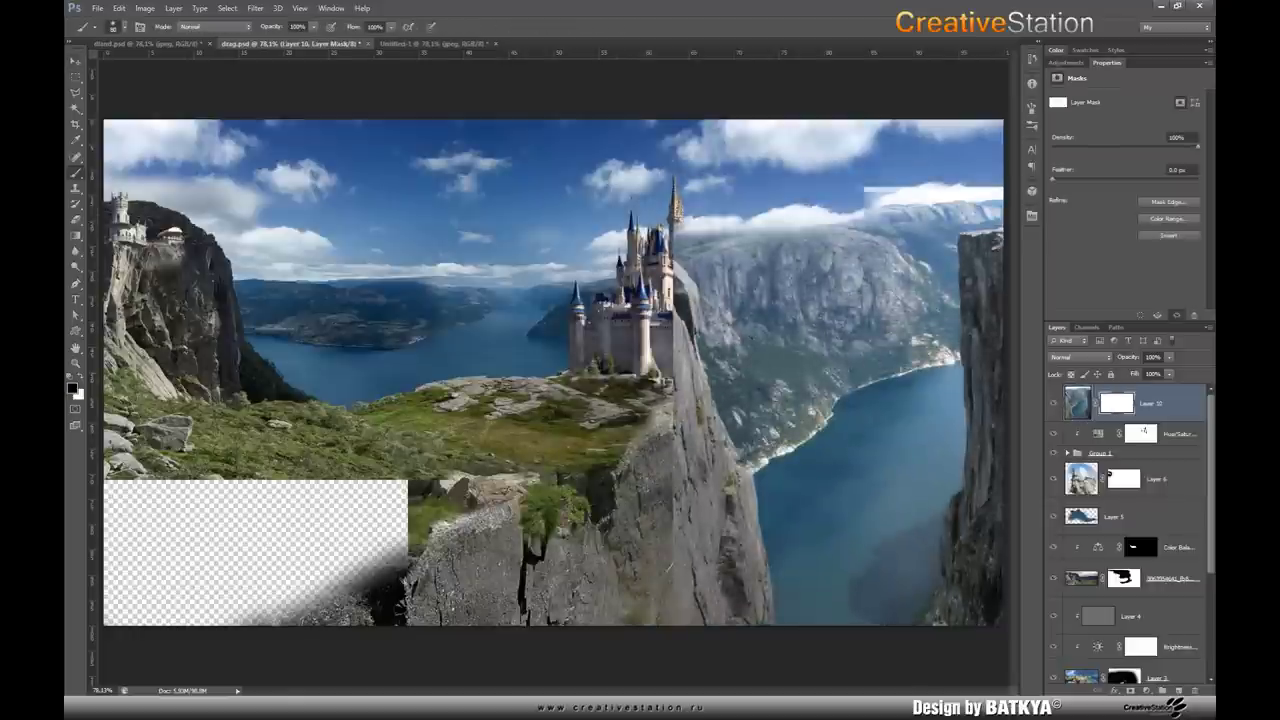
# Blend Layer 10's gorge along the cliff edge and mountains into the sky on its mask.
pyautogui.moveTo(690, 290)
pyautogui.mouseDown()
pyautogui.moveTo(745, 470)
pyautogui.moveTo(765, 620)
pyautogui.mouseUp()
pyautogui.press('x')
pyautogui.moveTo(765, 550); pyautogui.dragTo(765, 625)
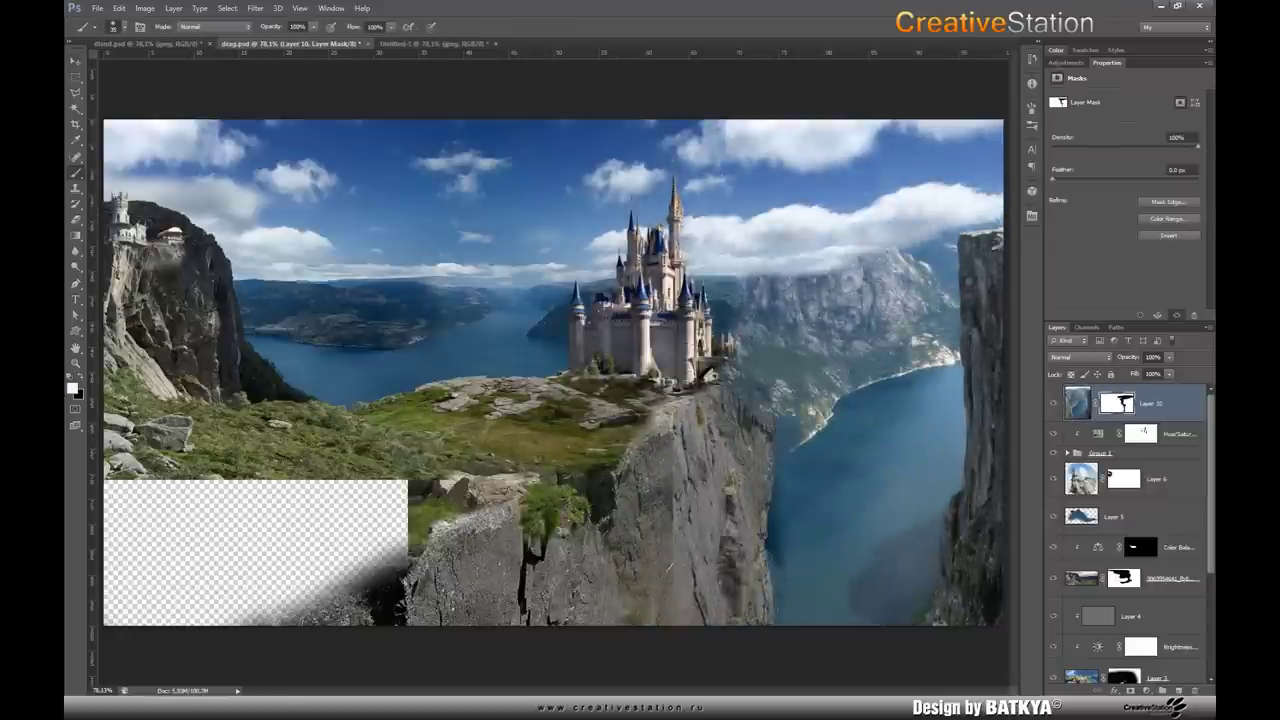
pyautogui.moveTo(787, 447)
pyautogui.mouseDown()
pyautogui.moveTo(730, 352)
pyautogui.moveTo(830, 440)
pyautogui.mouseUp()
pyautogui.moveTo(725, 312); pyautogui.dragTo(835, 425)
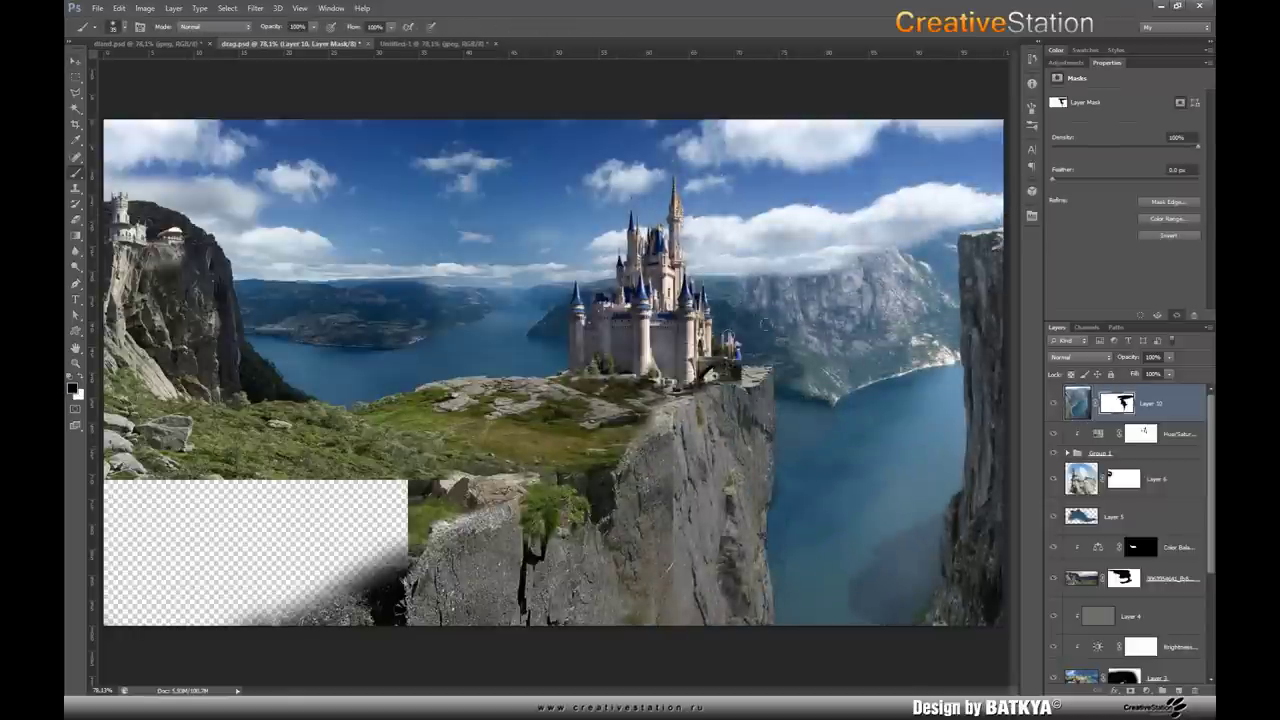
# Lasso the right mountain top and darken that slope on Layer 10's mask.
pyautogui.moveTo(740, 260); pyautogui.dragTo(878, 300)
pyautogui.click(76, 92)
pyautogui.moveTo(1000, 232); pyautogui.dragTo(872, 278)
pyautogui.press('b')
pyautogui.press('x')
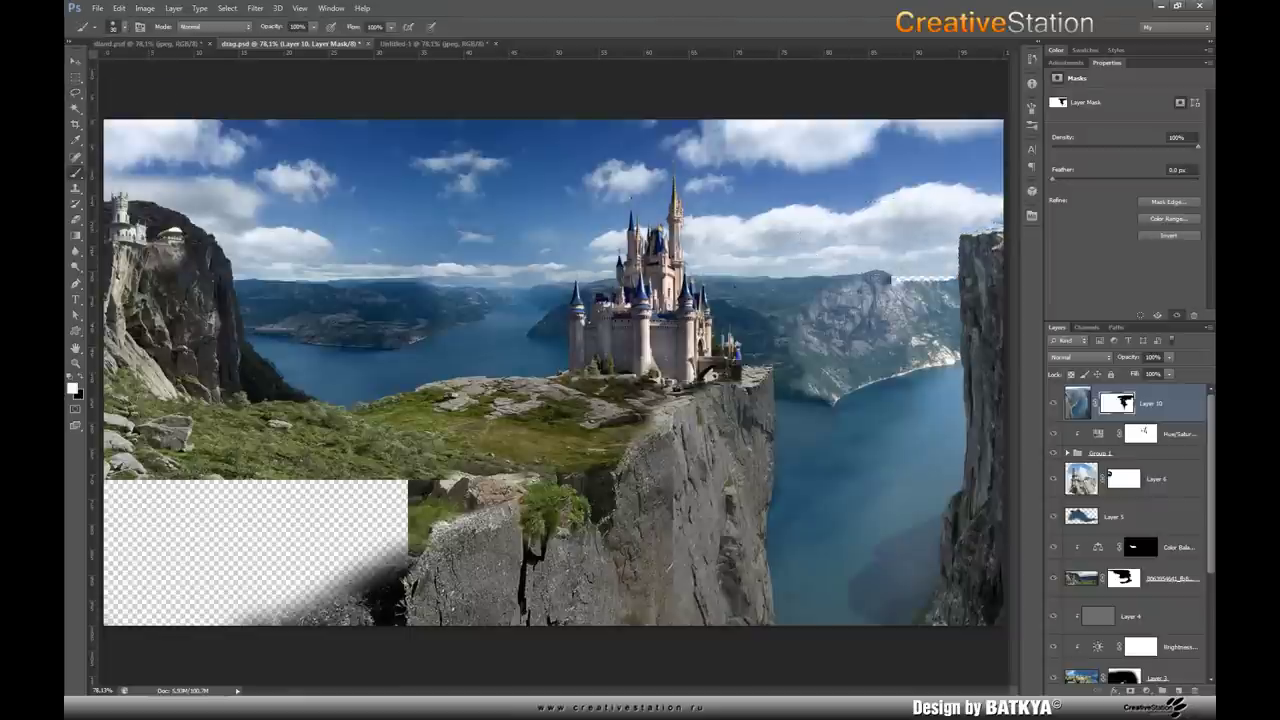
pyautogui.press('x')
pyautogui.moveTo(806, 385); pyautogui.dragTo(830, 295)
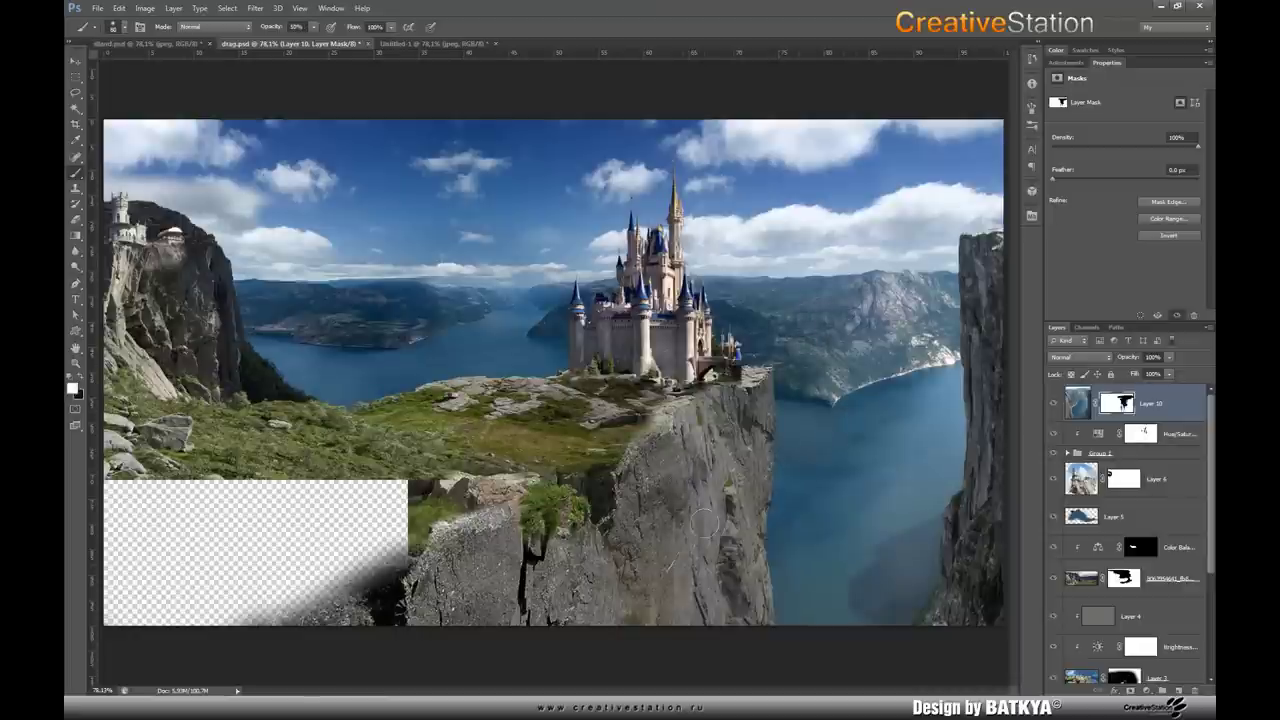
# Add a Color Balance adjustment to the prekestolen_norge base layer and paint its mask.
pyautogui.keyDown('ctrl'); pyautogui.click(703, 522); pyautogui.keyUp('ctrl')
pyautogui.press('l')
pyautogui.click(1161, 688)
pyautogui.click(1130, 565)
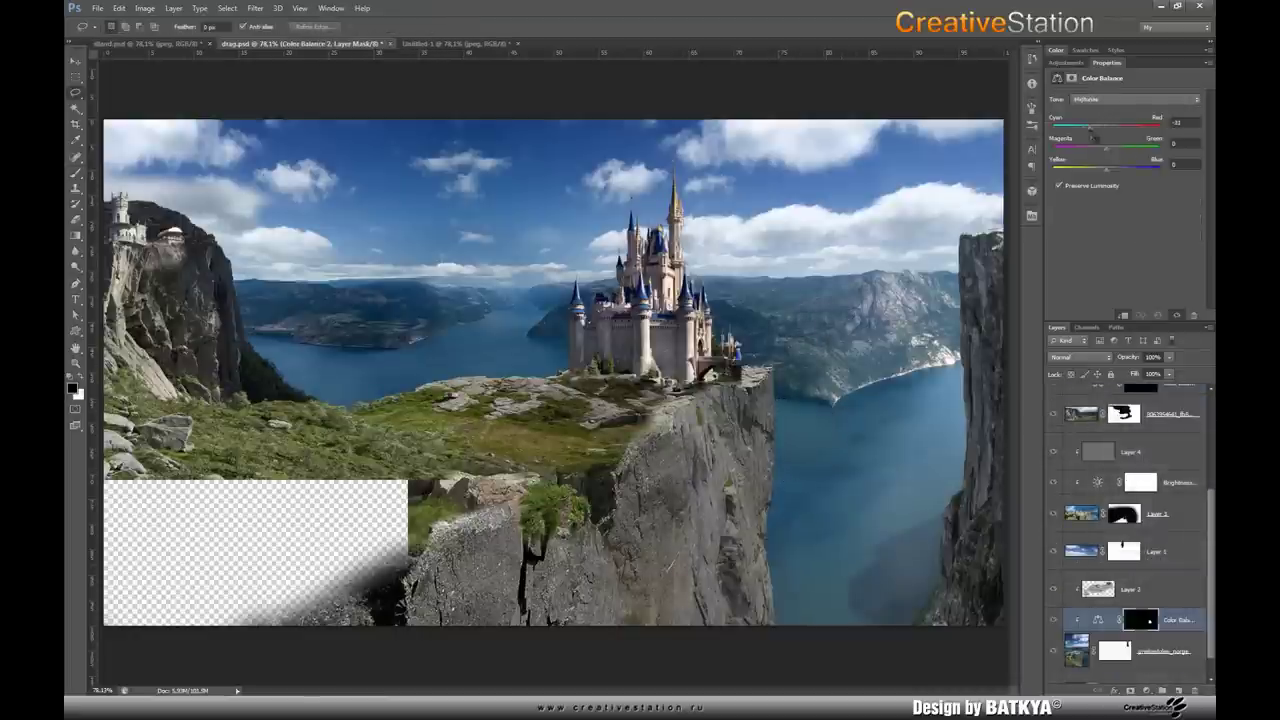
pyautogui.click(1071, 78)
pyautogui.press('b')
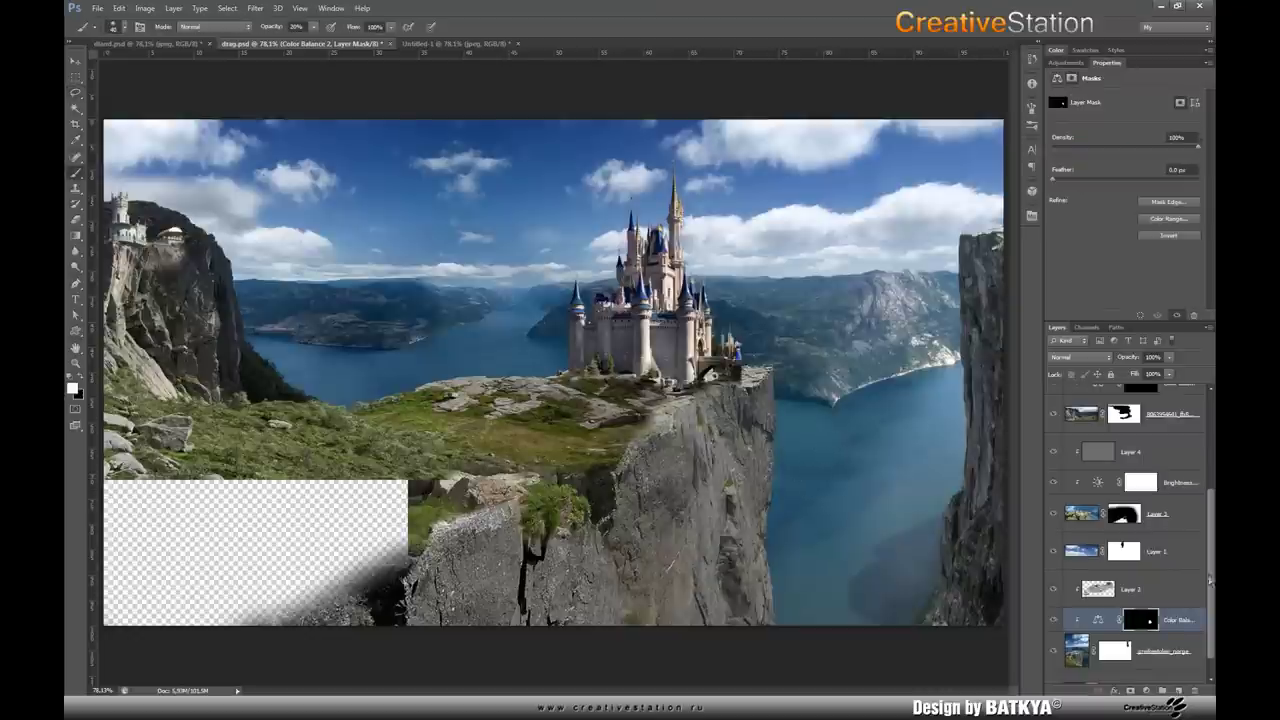
# On a new top layer, clone and heal fixes at 30% opacity.
pyautogui.hotkey('alt', '.')
pyautogui.hotkey('ctrl', 'shift', 'alt', 'n')
pyautogui.press('s')
pyautogui.press('3')
pyautogui.keyDown('alt'); pyautogui.click(814, 472); pyautogui.keyUp('alt')
pyautogui.click(823, 446)
pyautogui.press('j')
pyautogui.rightClick(830, 486)
pyautogui.press('Escape')
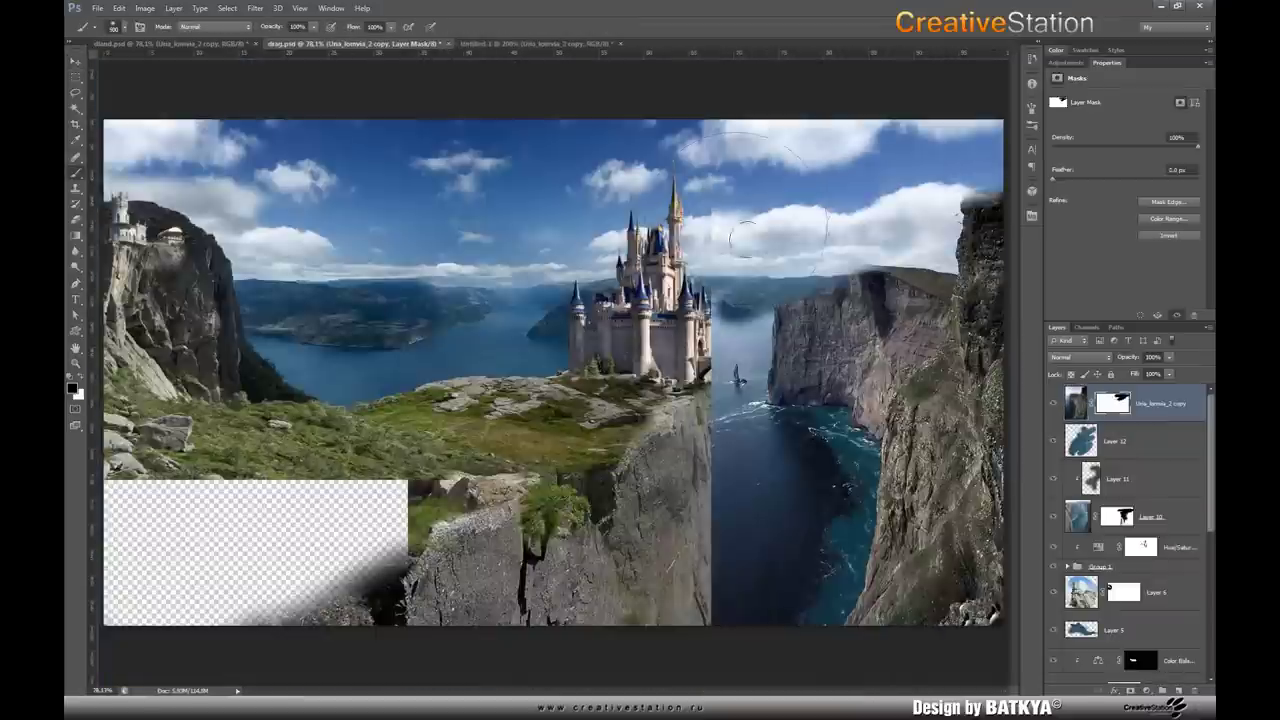
# Mask the cave photo to reveal water at the lower right edge.
pyautogui.press('x')
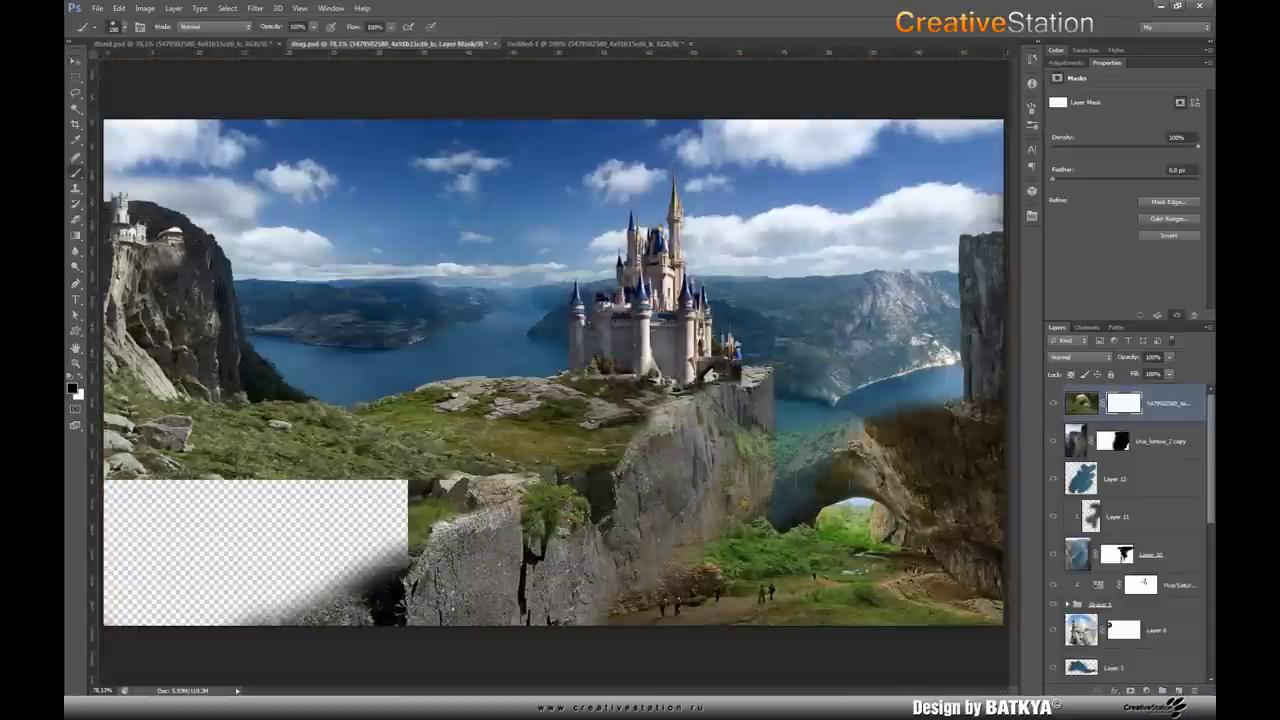
pyautogui.moveTo(795, 640)
pyautogui.mouseDown()
pyautogui.moveTo(890, 470)
pyautogui.moveTo(910, 555)
pyautogui.mouseUp()
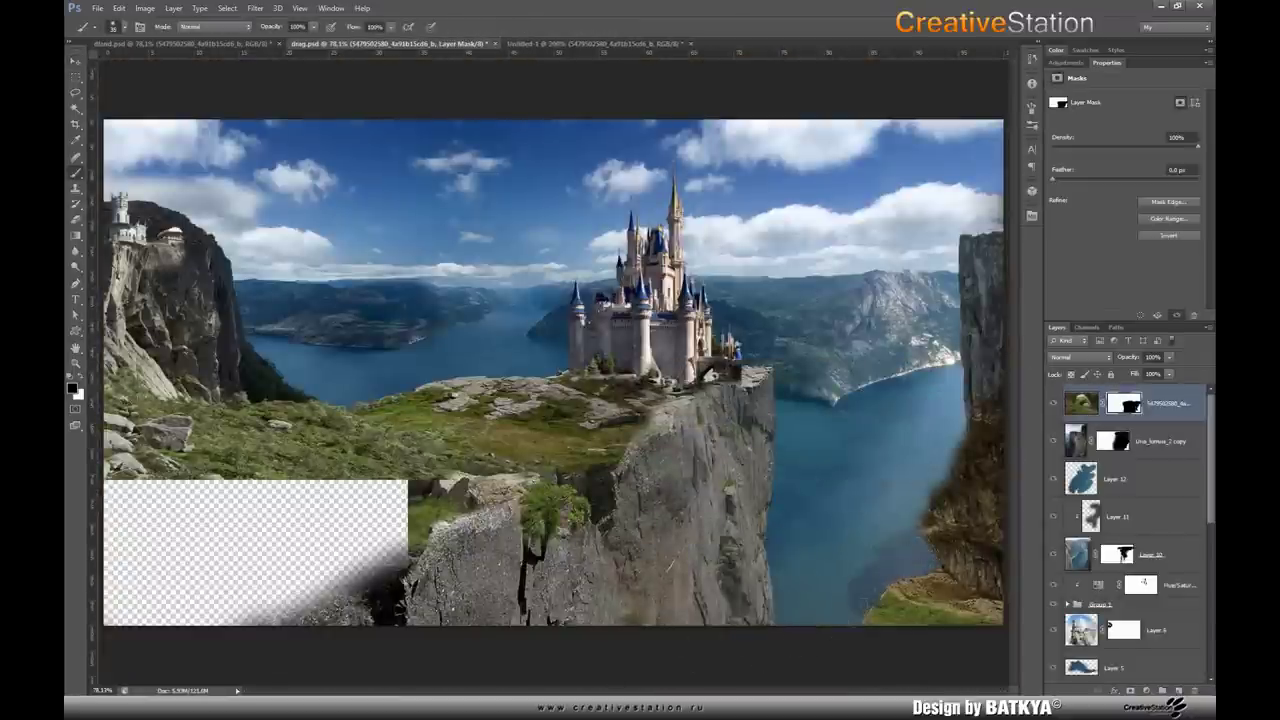
pyautogui.press('x')
pyautogui.moveTo(975, 405)
pyautogui.mouseDown()
pyautogui.moveTo(925, 540)
pyautogui.moveTo(936, 560)
pyautogui.mouseUp()
pyautogui.press('0')
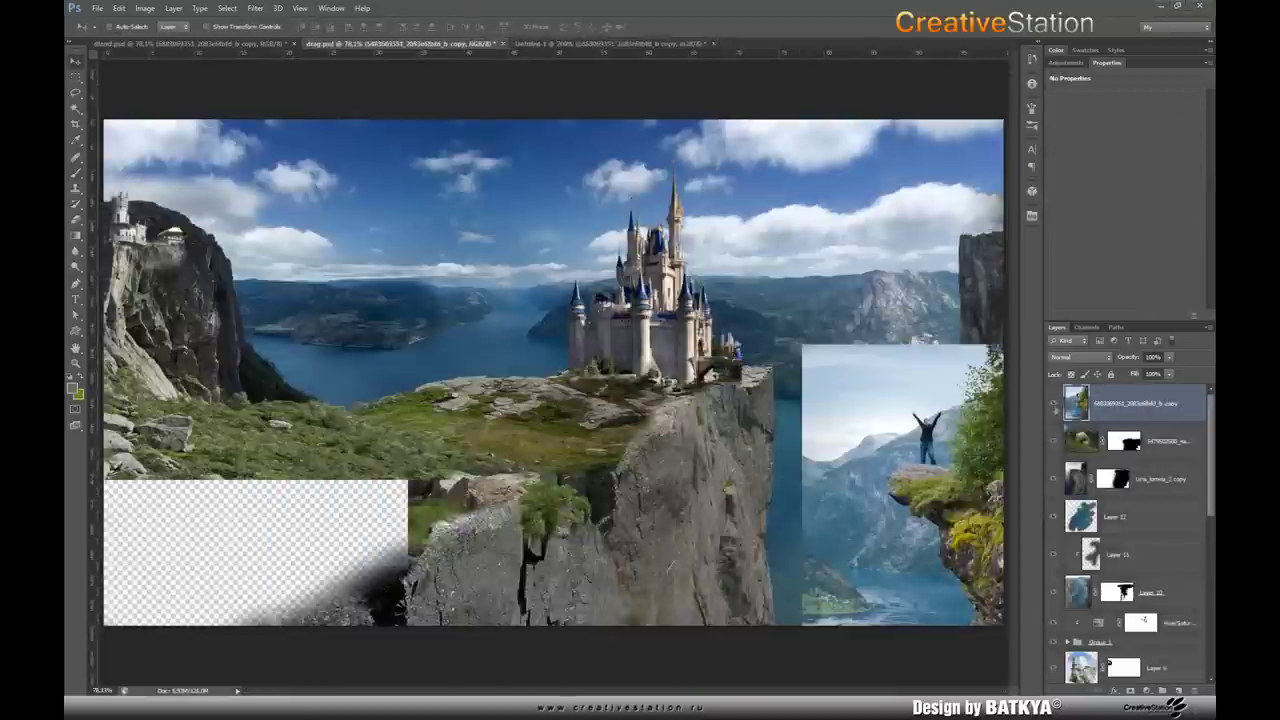
# Mask the ledge photo from a Color Range selection, keeping only the cliff ledge.
pyautogui.press('Return')
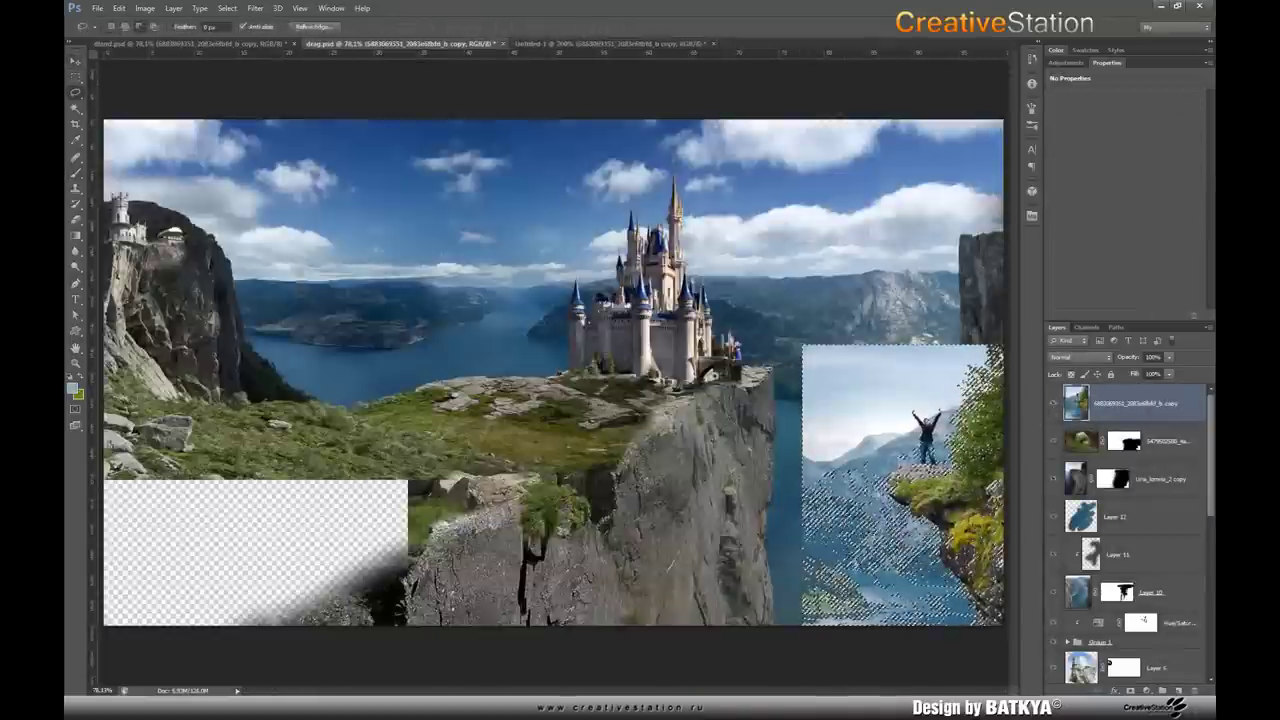
pyautogui.click(1130, 690)
pyautogui.press('b')
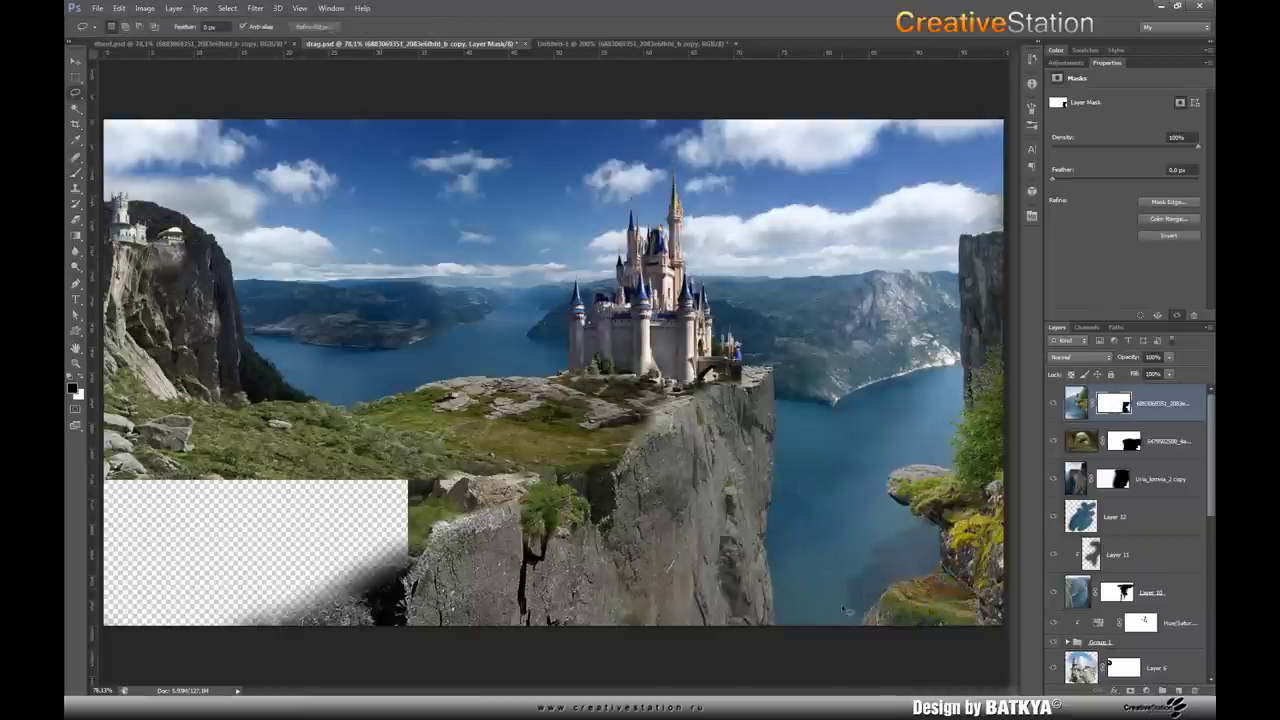
pyautogui.click(1123, 441)
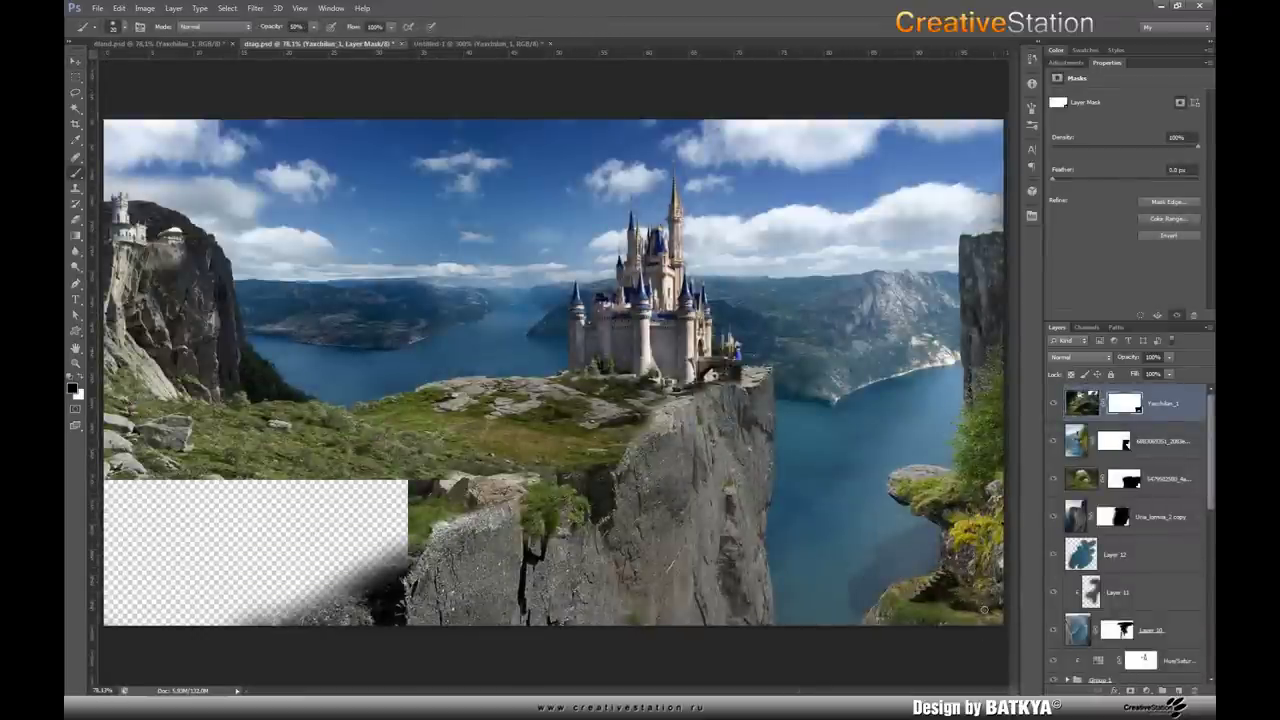
pyautogui.press('x')
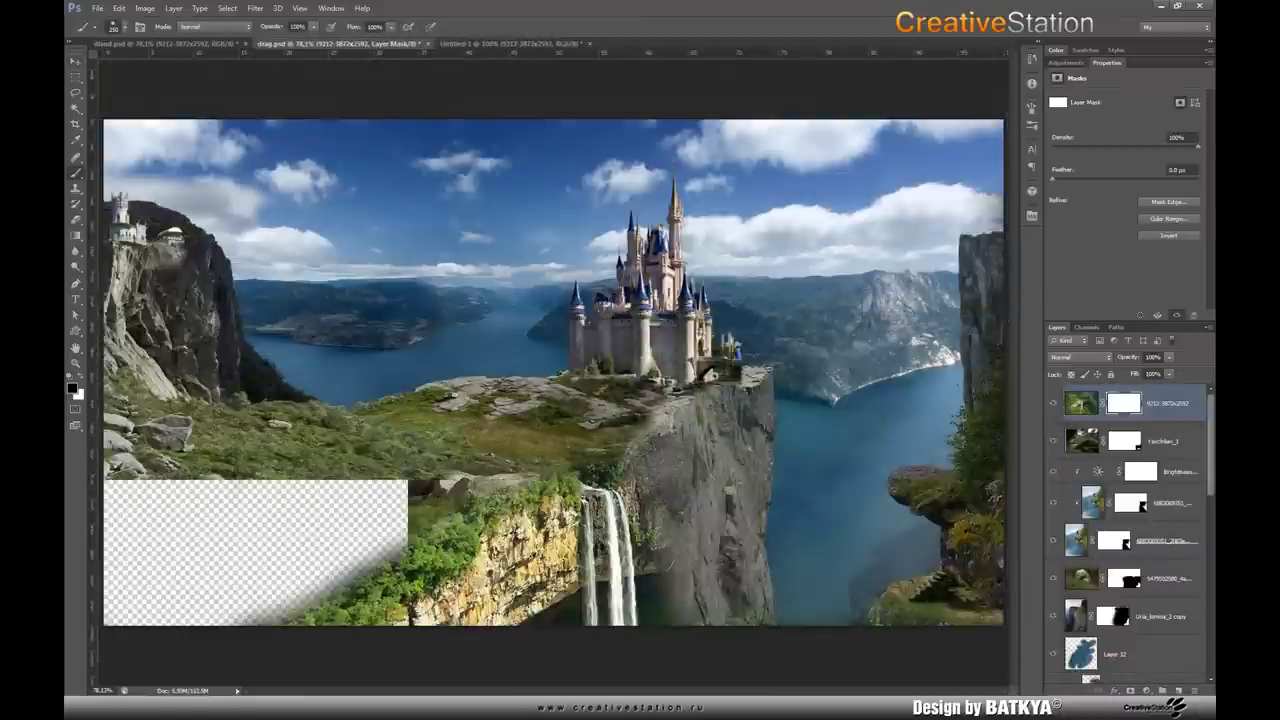
# Brush the 9212 mask at 50% then 20% black to fade the yellow cliff and foliage into rock.
pyautogui.press('5')
pyautogui.moveTo(365, 556)
pyautogui.mouseDown()
pyautogui.moveTo(510, 590)
pyautogui.moveTo(540, 545)
pyautogui.moveTo(565, 545)
pyautogui.moveTo(540, 540)
pyautogui.mouseUp()
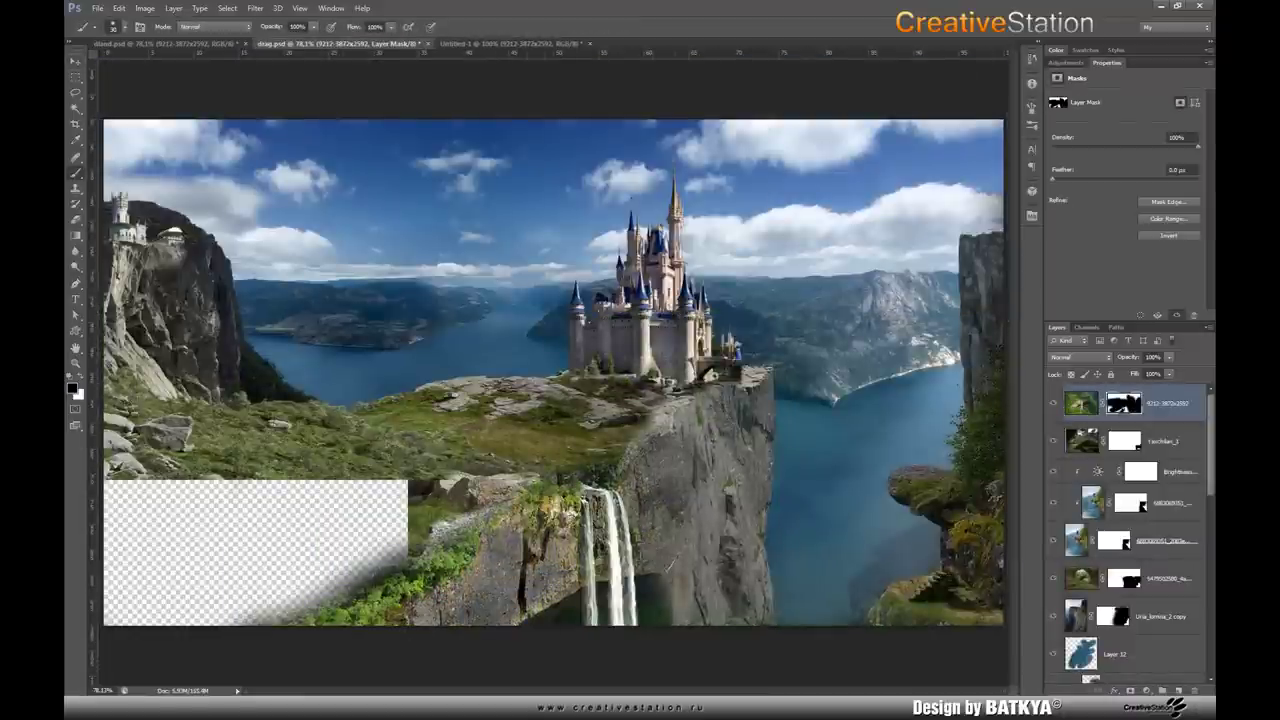
pyautogui.moveTo(580, 500); pyautogui.dragTo(530, 545)
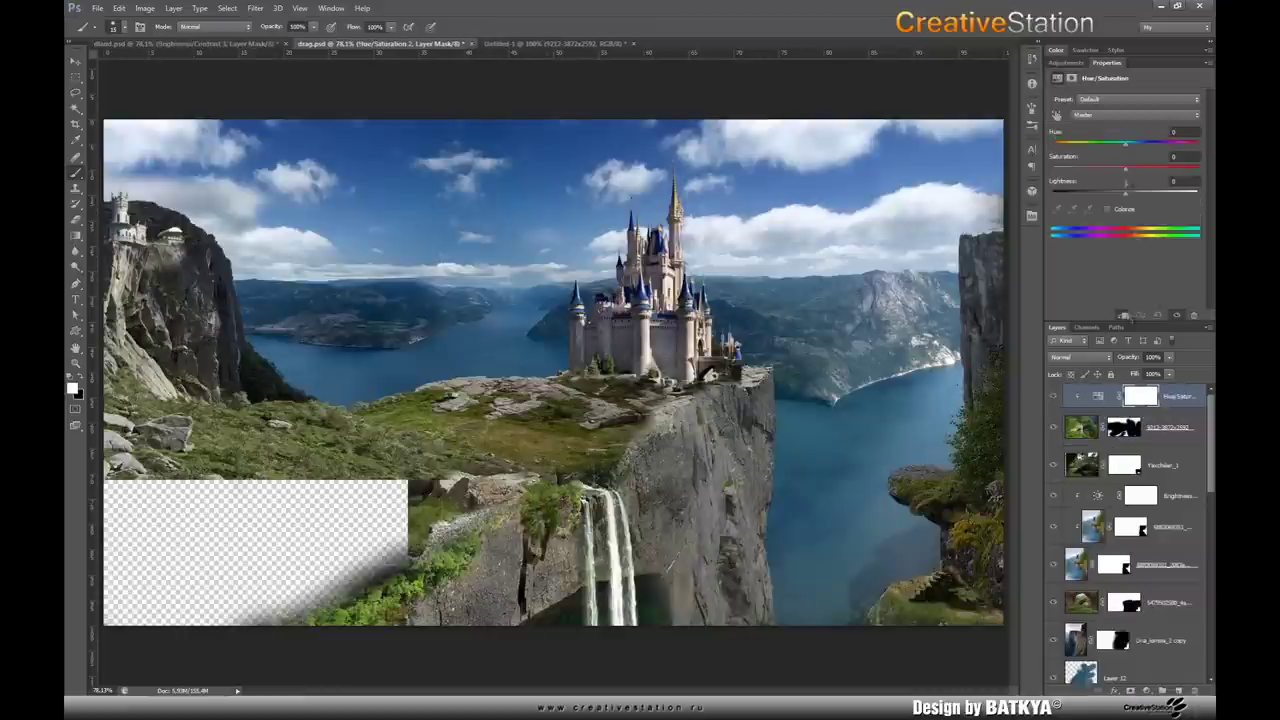
pyautogui.press('x')
pyautogui.press('2')
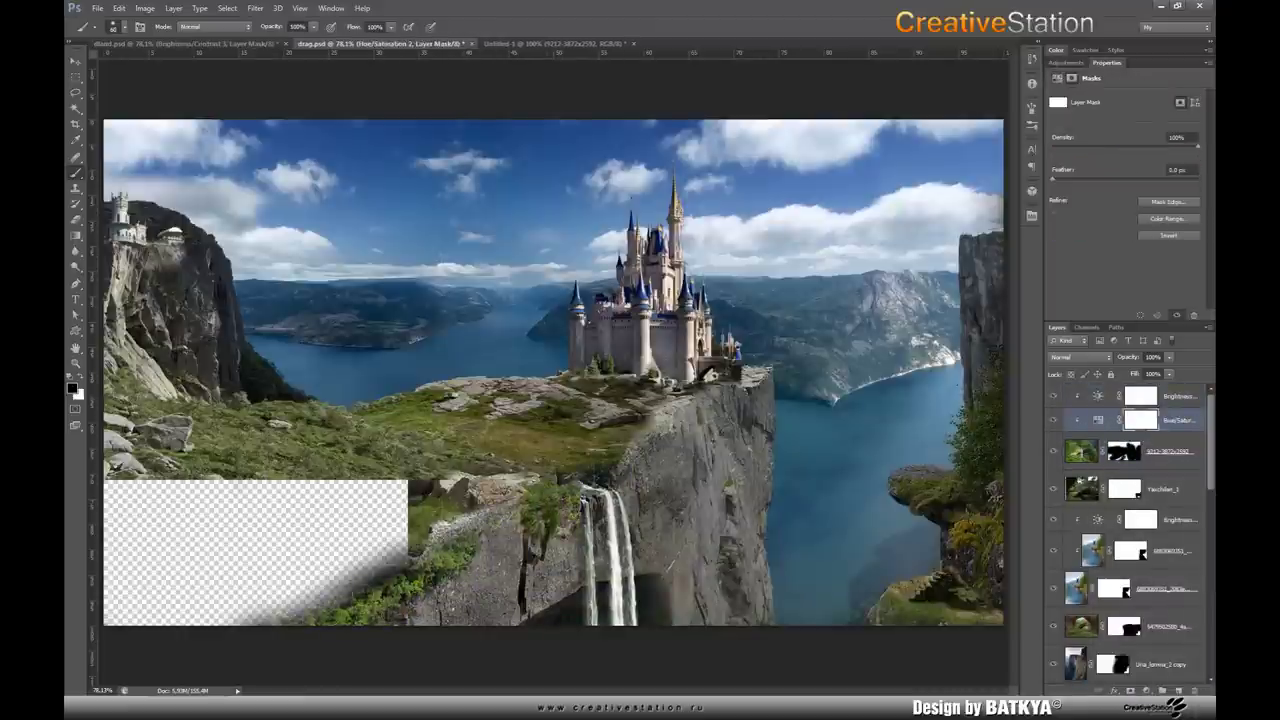
pyautogui.moveTo(445, 565); pyautogui.dragTo(385, 615)
pyautogui.click(1123, 451)
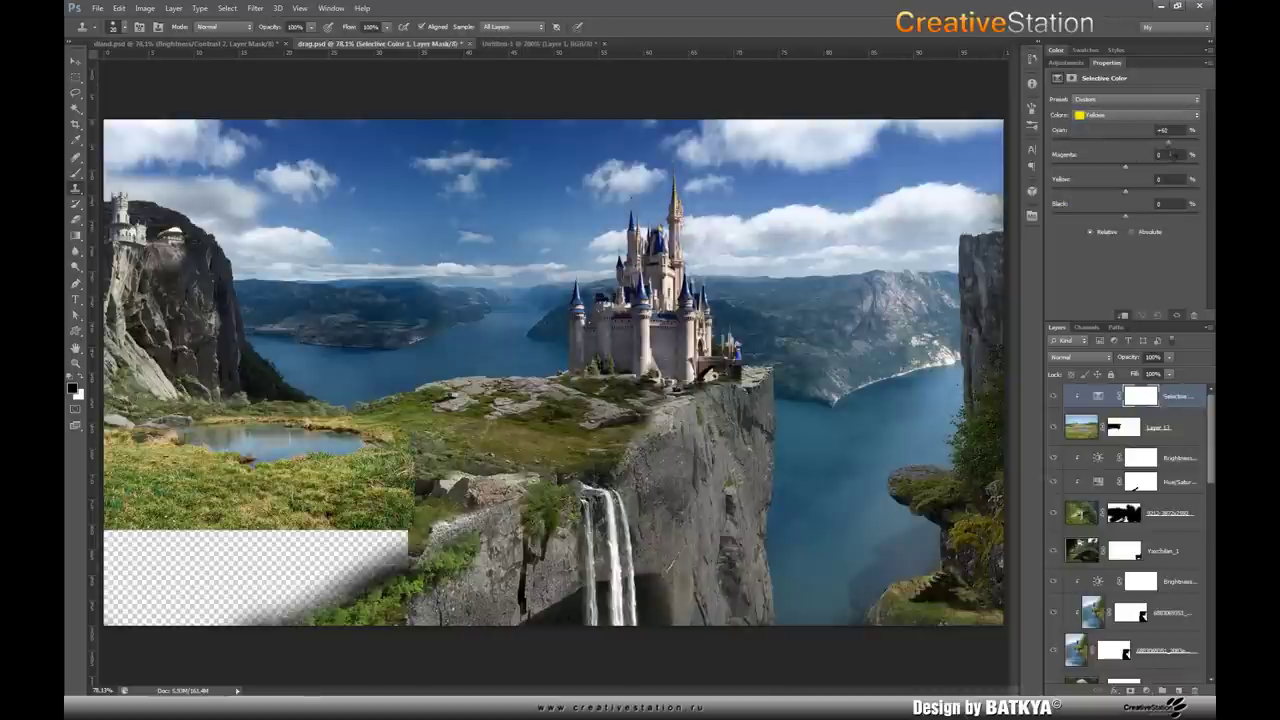
# Tone the meadow with Selective Color (less Magenta, more Black, then Blues), and add Hue/Saturation.
pyautogui.moveTo(1125, 167); pyautogui.dragTo(1084, 170)
pyautogui.moveTo(1127, 216); pyautogui.dragTo(1186, 220)
pyautogui.click(1117, 115)
pyautogui.click(1100, 160)
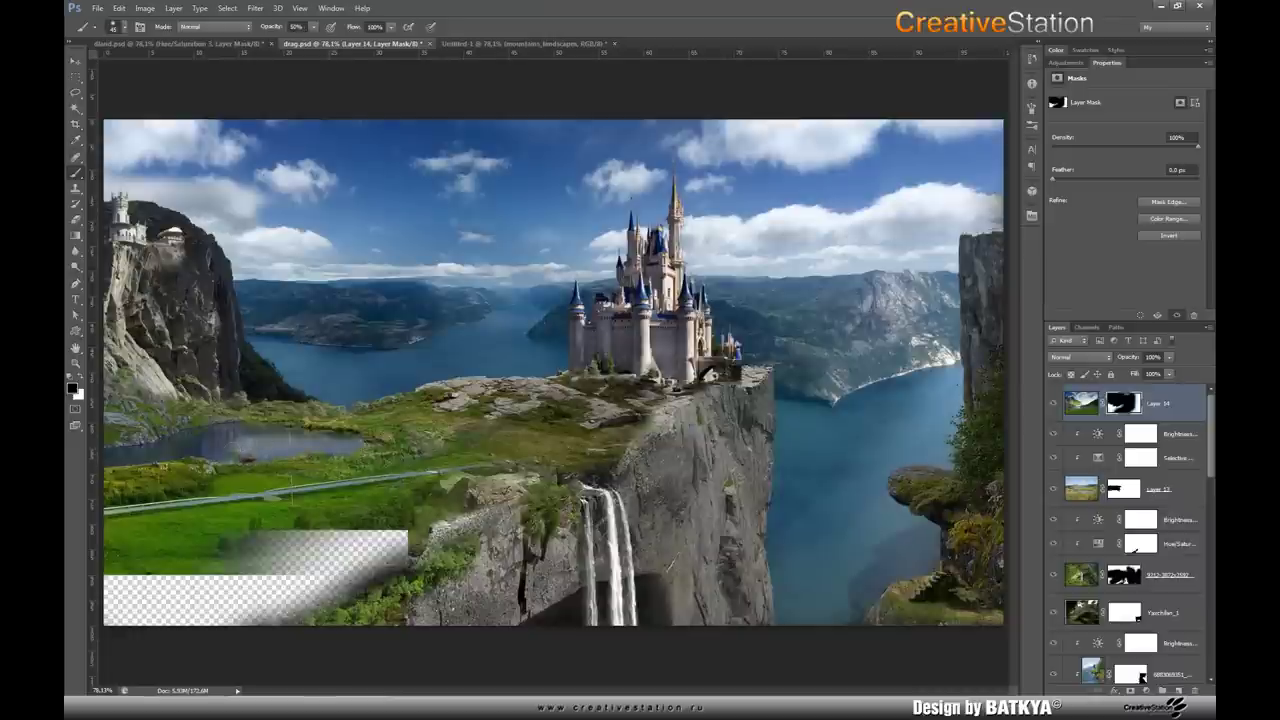
pyautogui.click(1143, 690)
pyautogui.click(1100, 530)
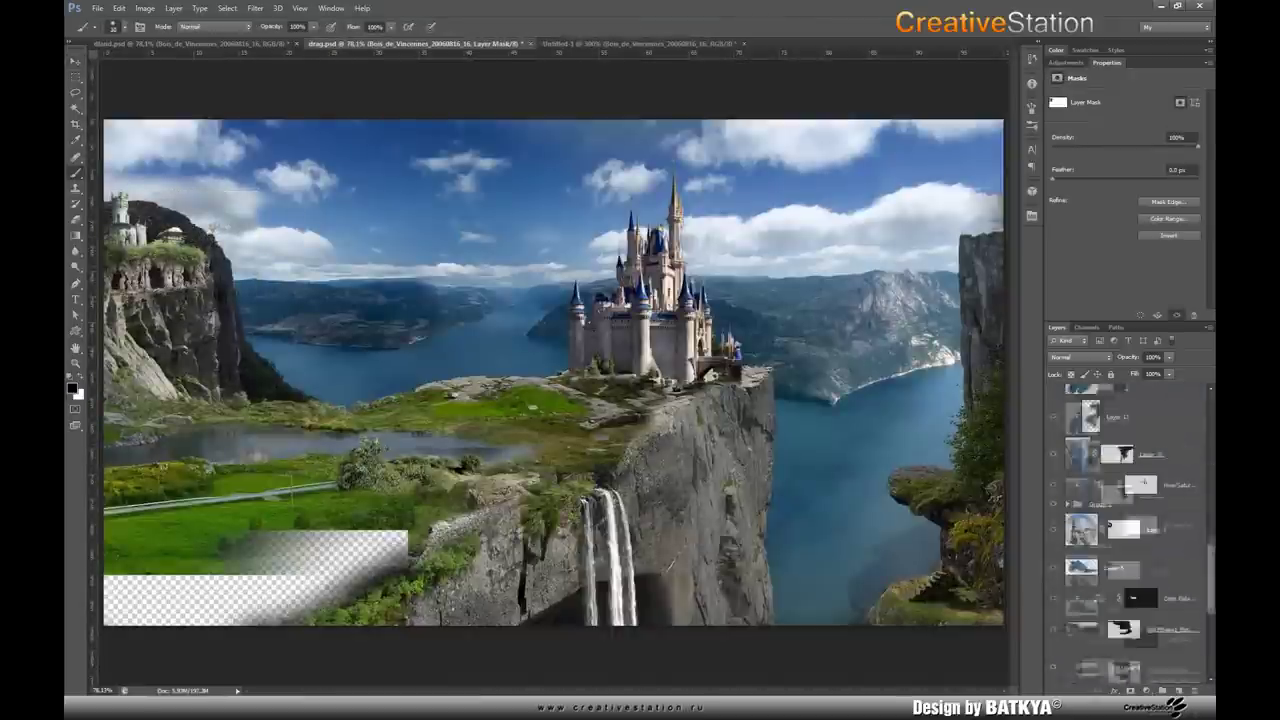
# Brush the Layer 15 and norway_303 masks at 20% to cover the lower-left dirt path with grass.
pyautogui.click(1081, 403)
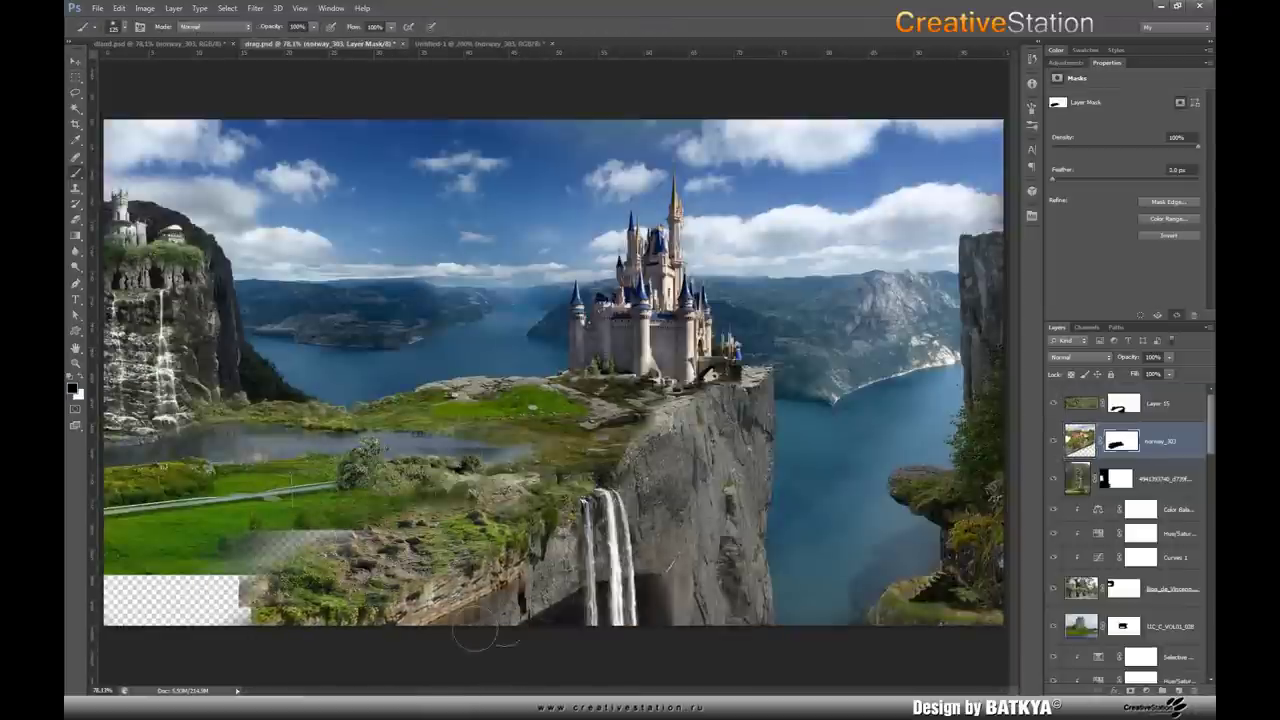
pyautogui.click(1122, 403)
pyautogui.click(1106, 446)
pyautogui.press('2')
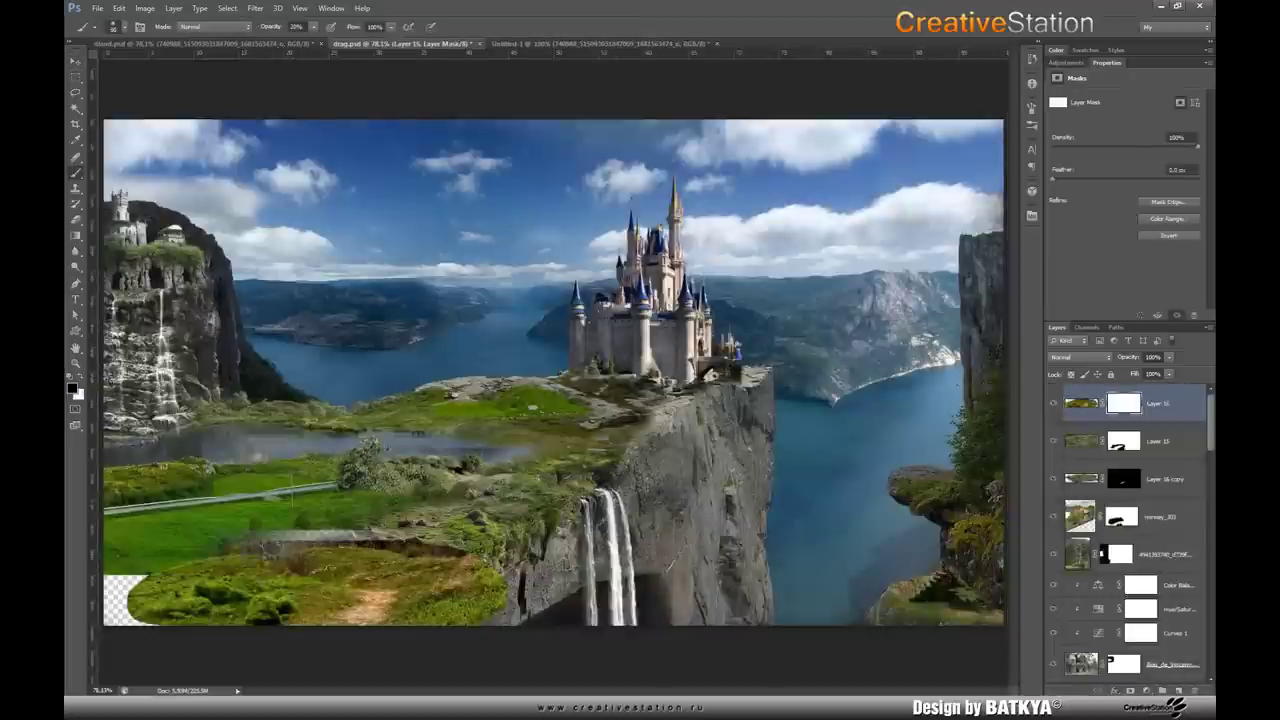
pyautogui.moveTo(430, 610)
pyautogui.mouseDown()
pyautogui.moveTo(350, 600)
pyautogui.moveTo(275, 550)
pyautogui.moveTo(455, 558)
pyautogui.mouseUp()
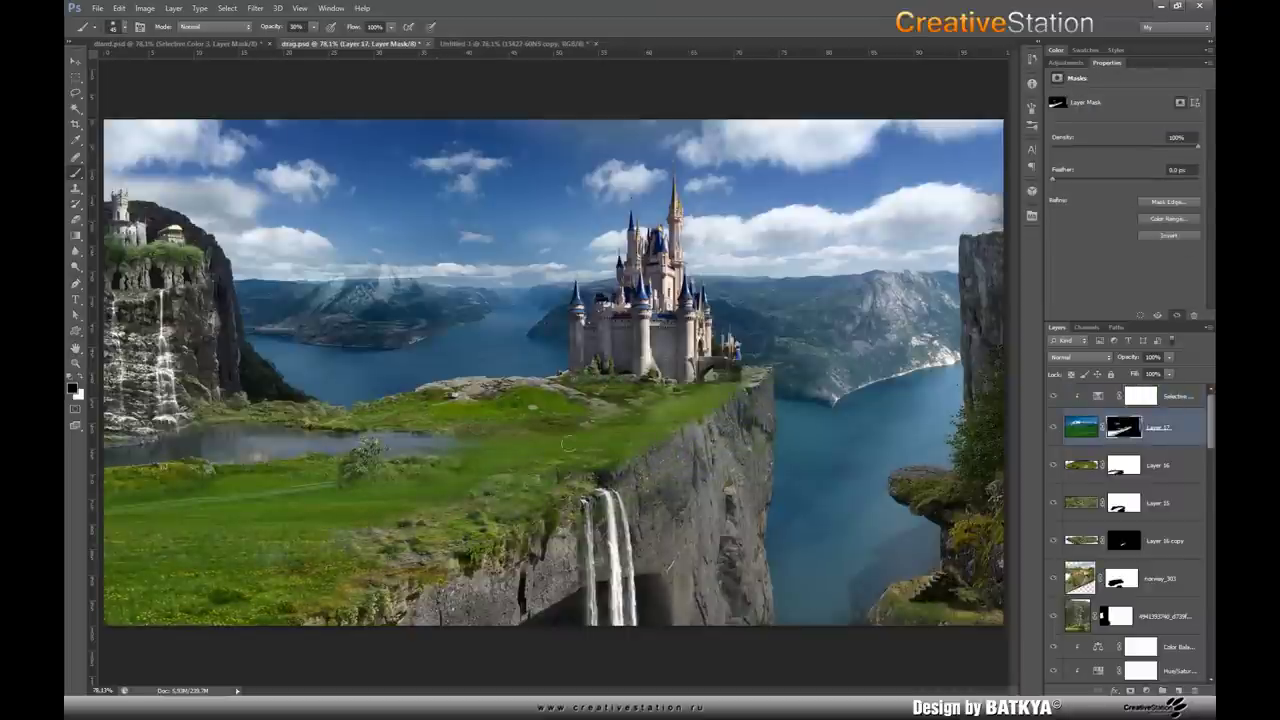
# Refine the bottom-left grass corner on Layer 17's mask with white and black brushing.
pyautogui.press('x')
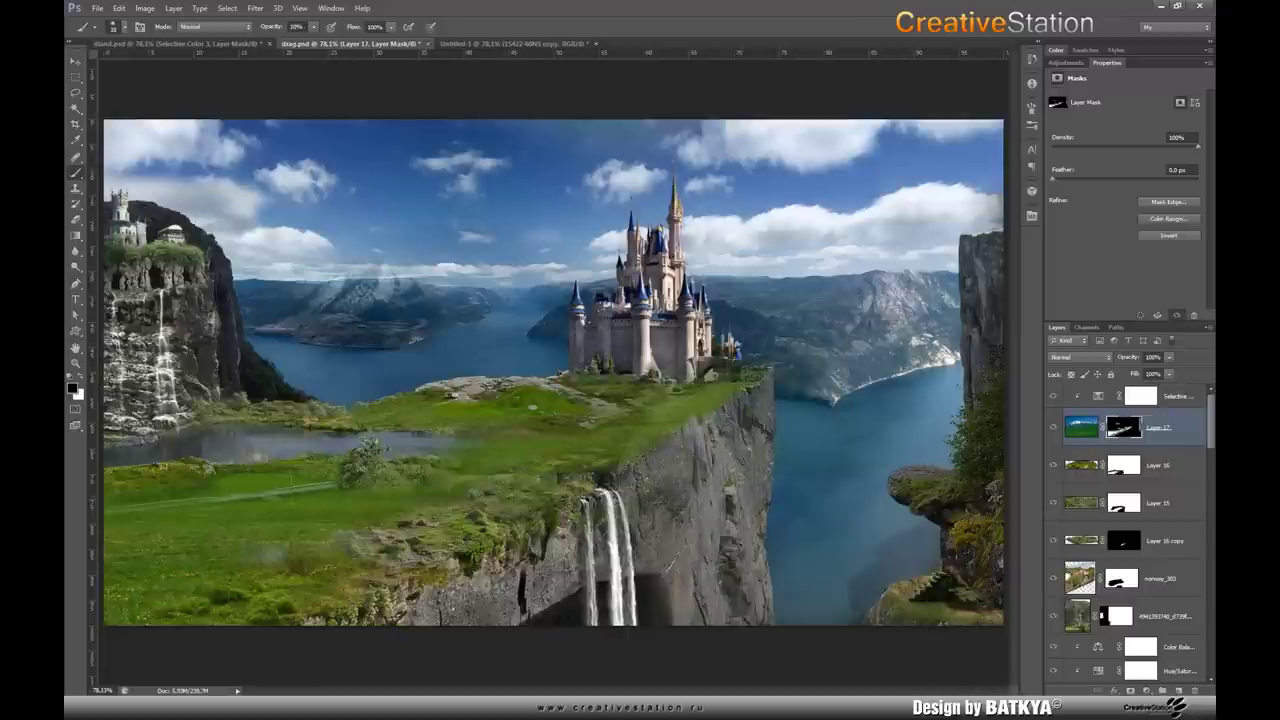
pyautogui.moveTo(135, 620); pyautogui.dragTo(112, 590)
pyautogui.scroll(-1, 1130, 500)
pyautogui.press('x')
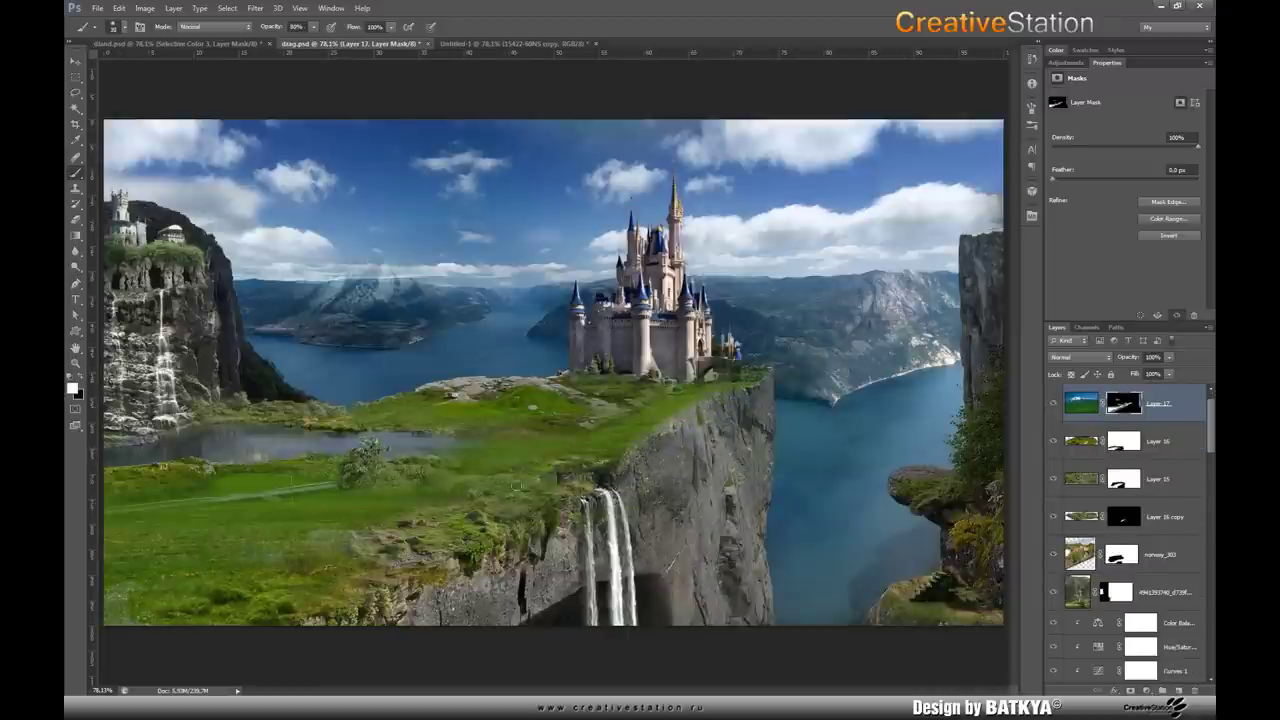
pyautogui.press('x')
pyautogui.moveTo(130, 600); pyautogui.dragTo(150, 595)
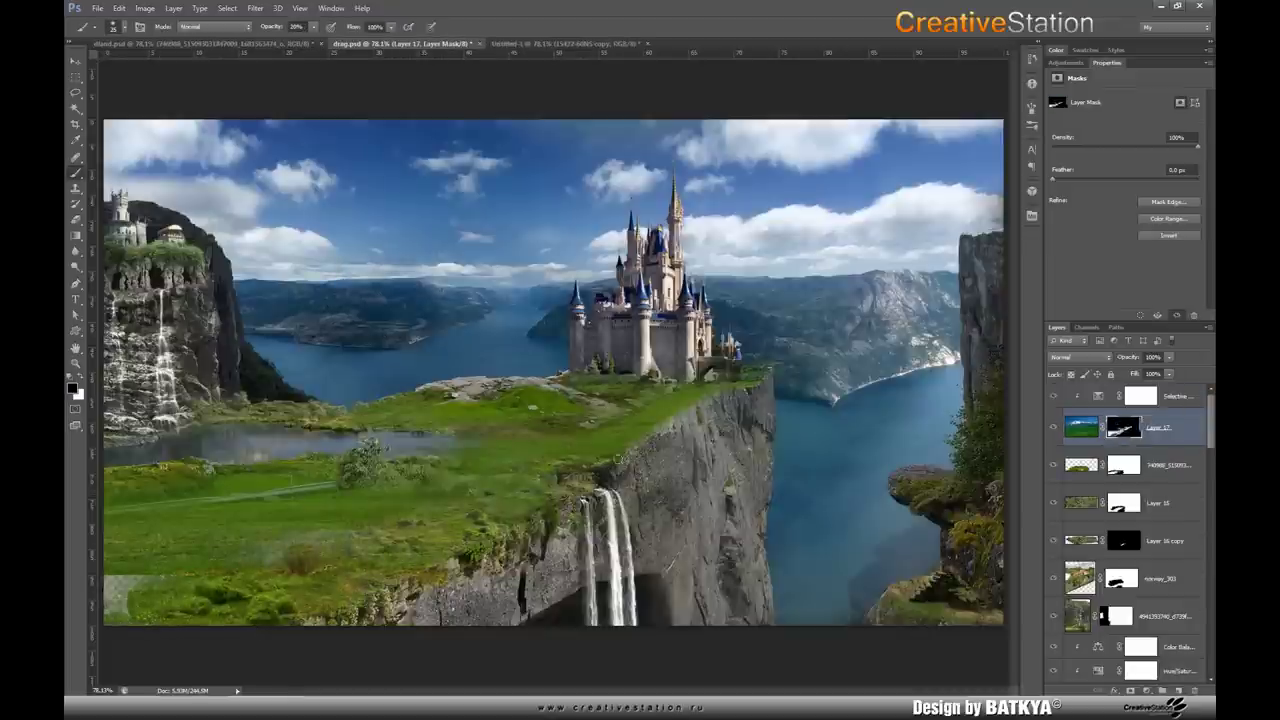
pyautogui.scroll(-1, 1130, 530)
pyautogui.press('x')
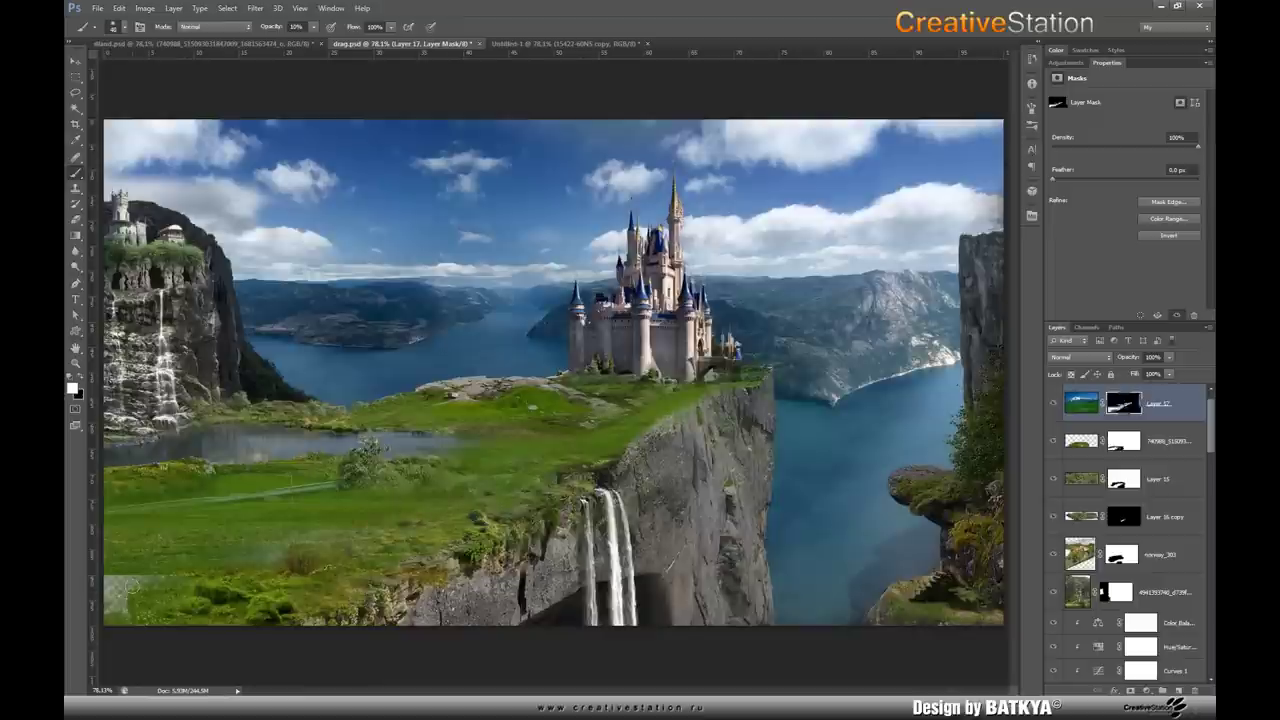
pyautogui.press('0')
pyautogui.moveTo(118, 589); pyautogui.dragTo(130, 622)
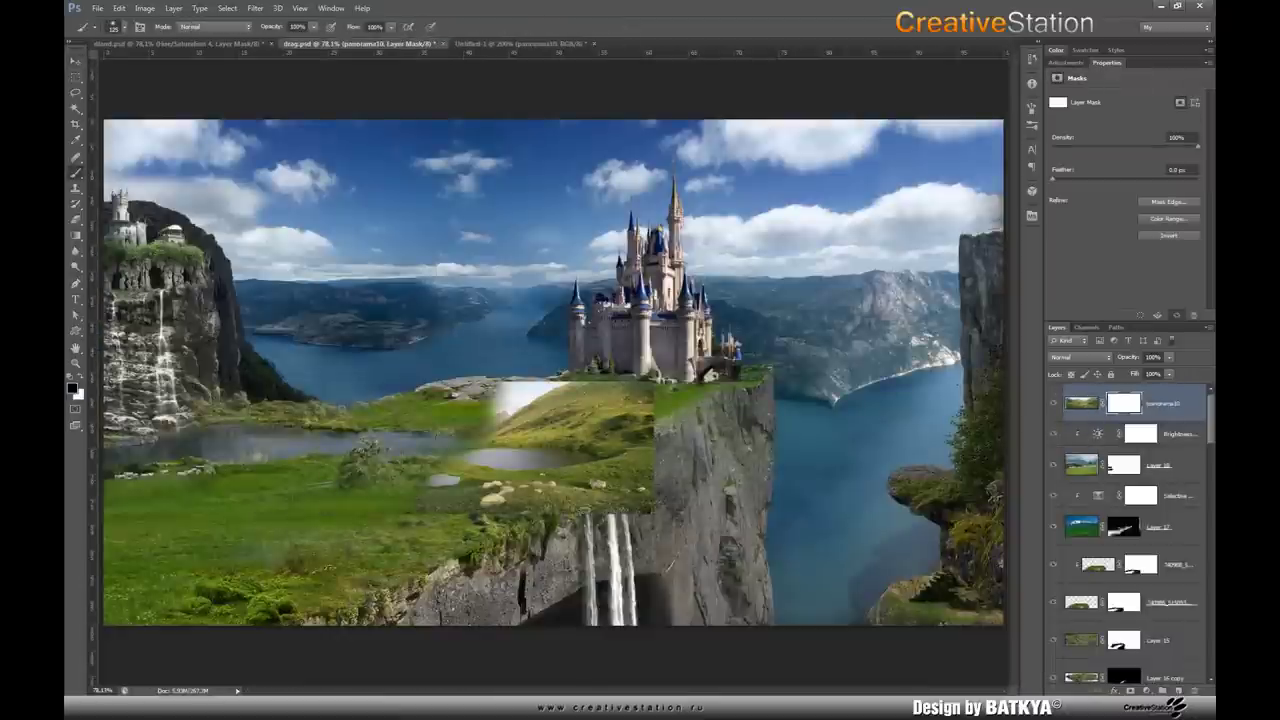
# Blend the waterfall's top into the grass via panorama10's mask, then add an empty layer.
pyautogui.moveTo(575, 505); pyautogui.dragTo(615, 485)
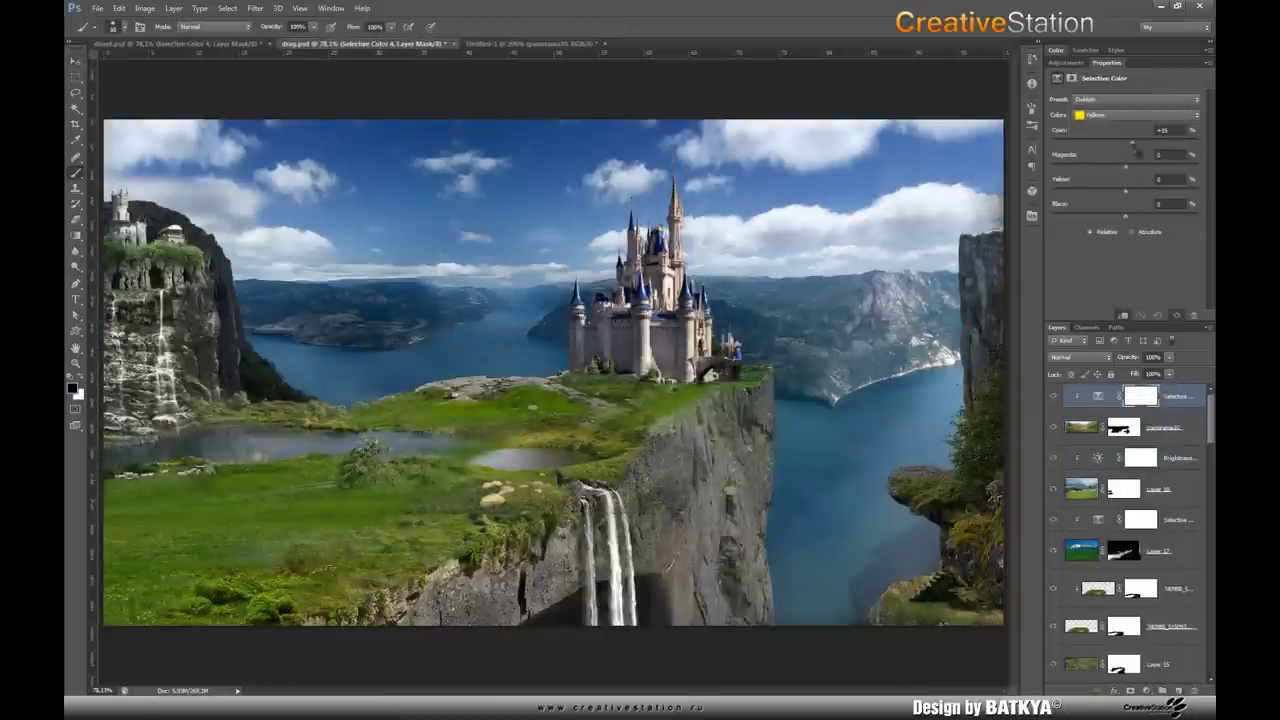
pyautogui.click(1122, 427)
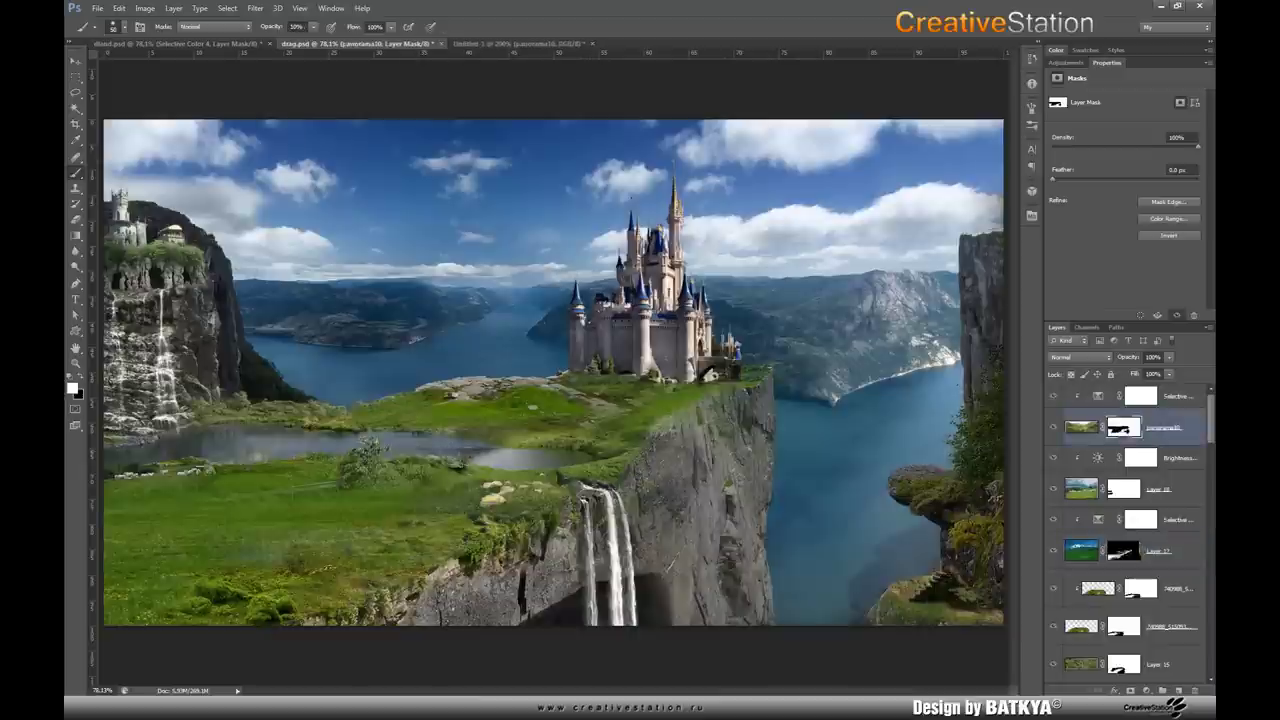
pyautogui.press('x')
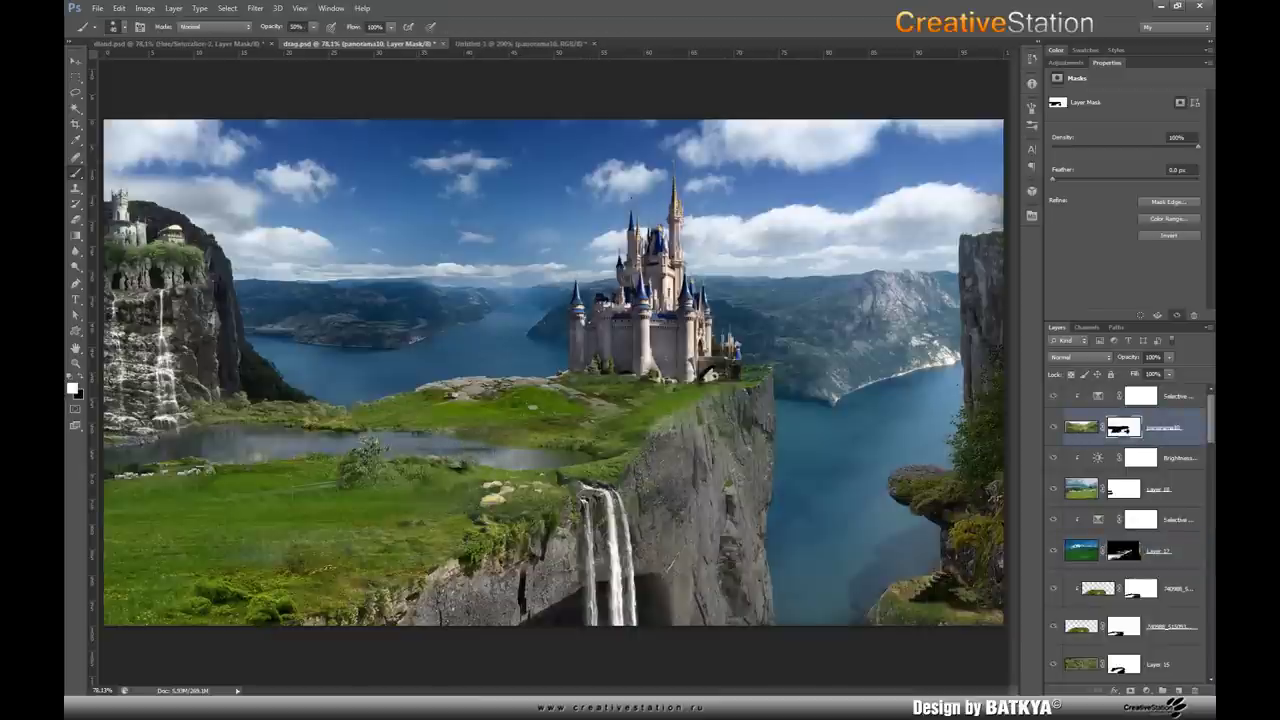
pyautogui.hotkey('ctrl', 'shift', 'alt', 'n')
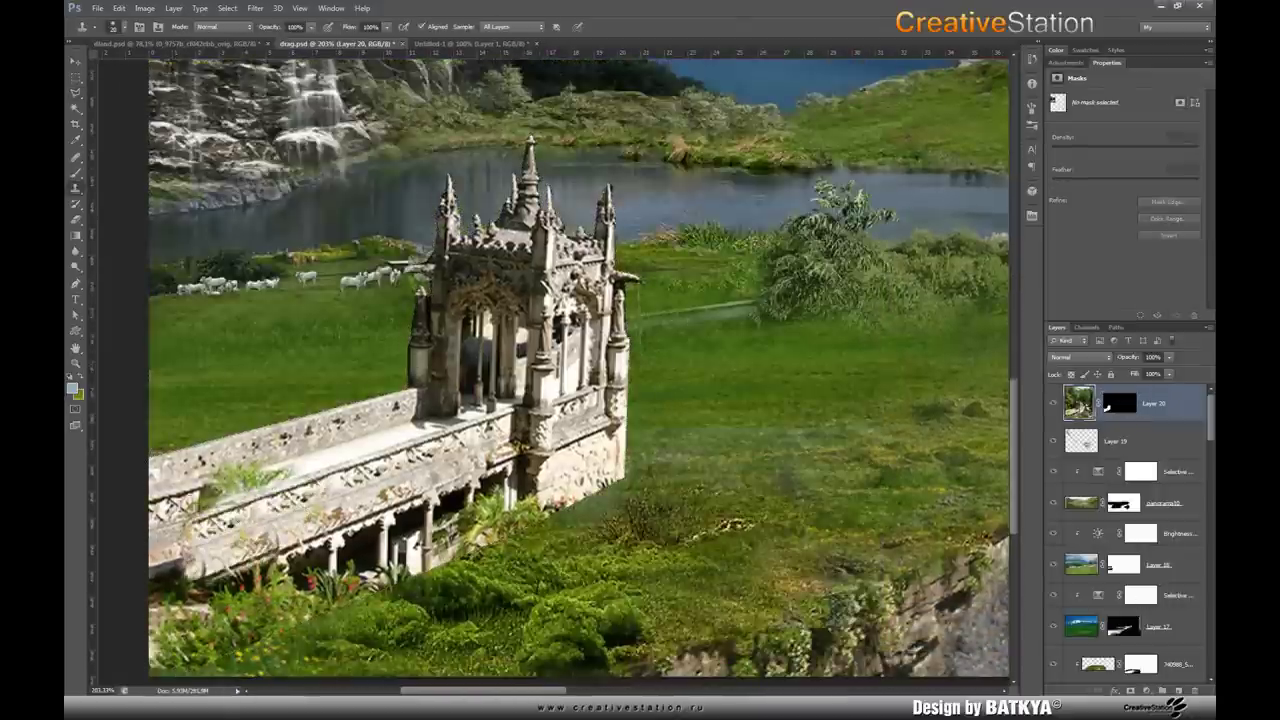
# Shrink the Layer 20 bridge copy into a smaller section.
pyautogui.click(1120, 403)
pyautogui.press('b')
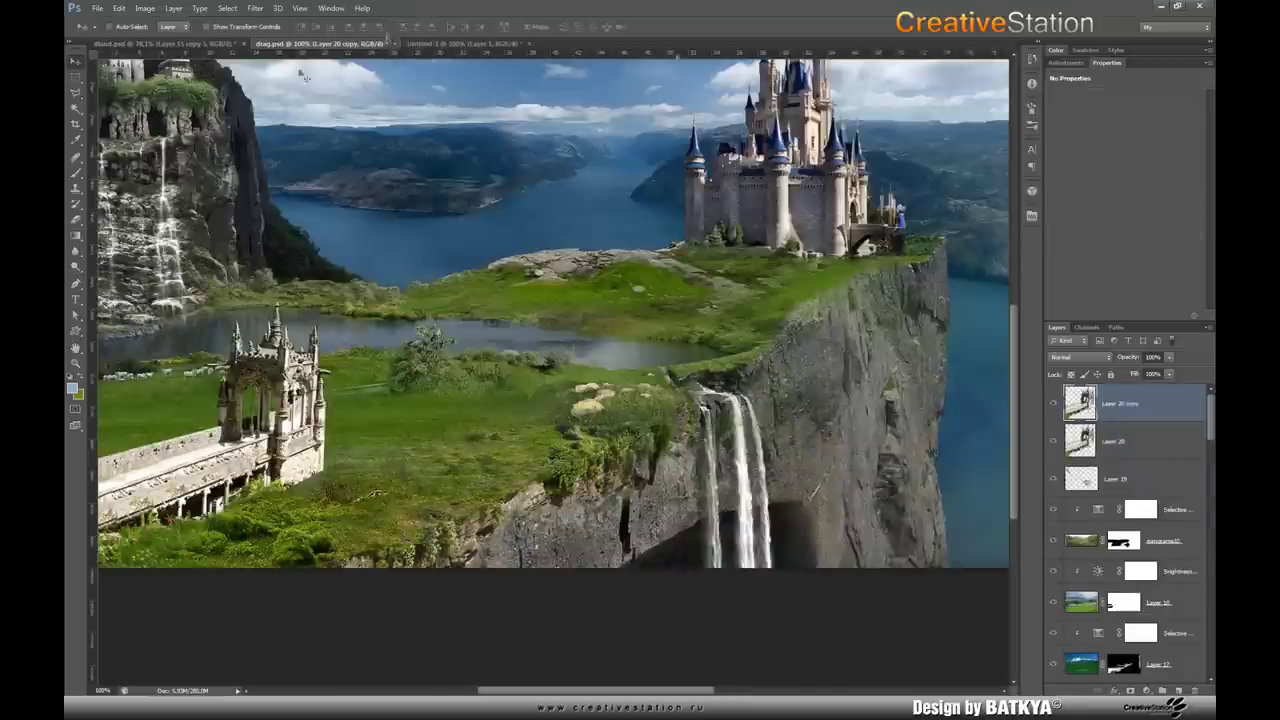
pyautogui.moveTo(557, 318); pyautogui.dragTo(566, 322)
pyautogui.press('Return')
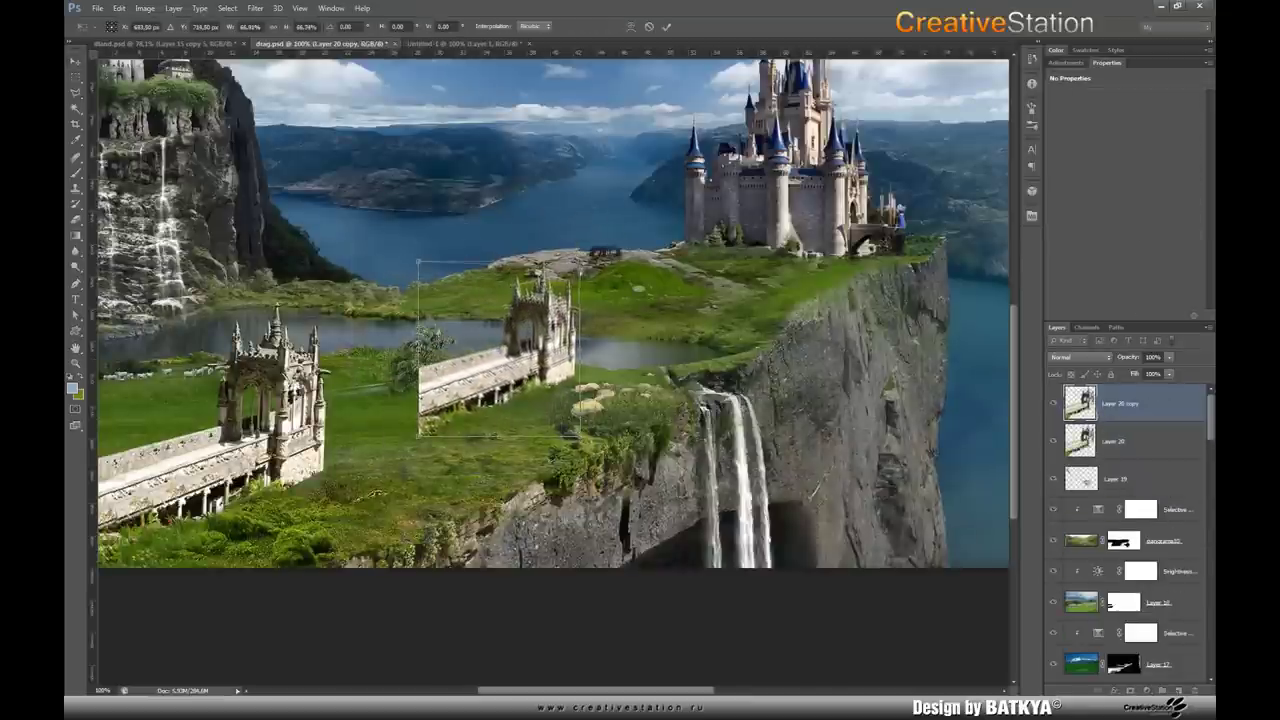
# Clone-stamp the gap between bridge sections, extend the walkway and erase excess stonework.
pyautogui.press('s')
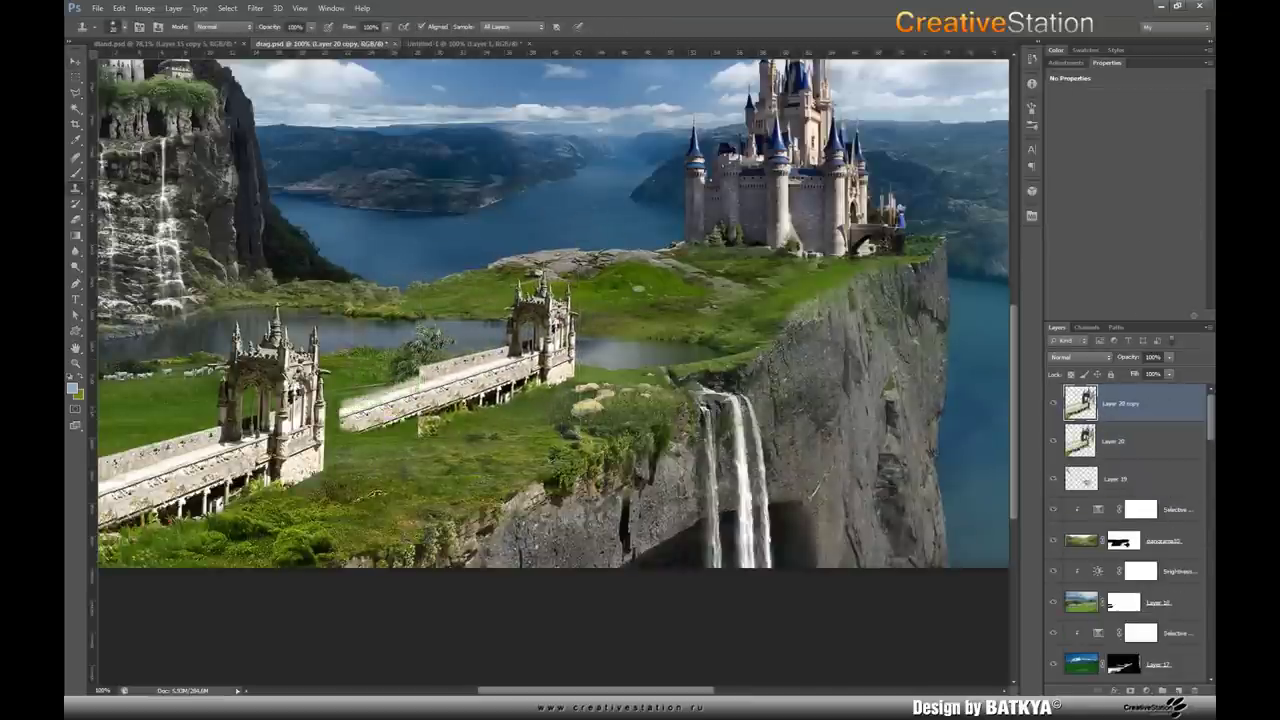
pyautogui.moveTo(340, 405); pyautogui.dragTo(425, 385)
pyautogui.moveTo(330, 410)
pyautogui.mouseDown()
pyautogui.moveTo(400, 380)
pyautogui.moveTo(418, 410)
pyautogui.mouseUp()
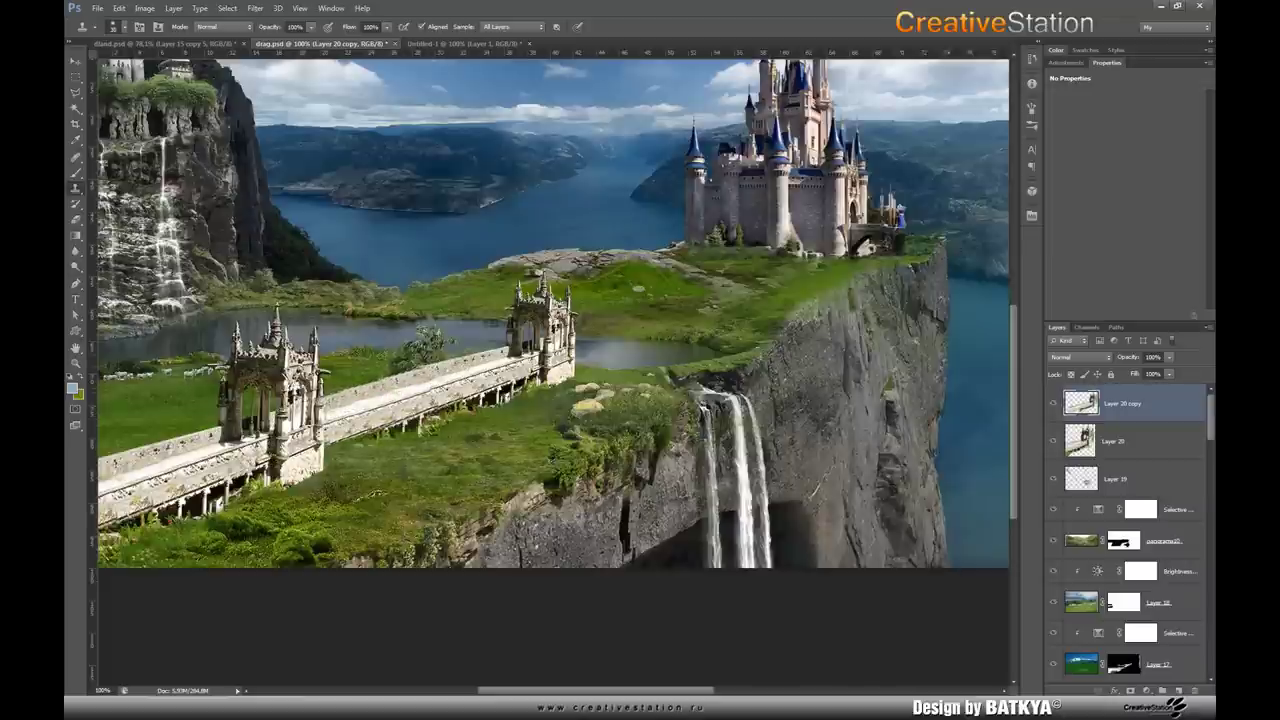
pyautogui.press('l')
pyautogui.hotkey('ctrl', 'd')
pyautogui.press('e')
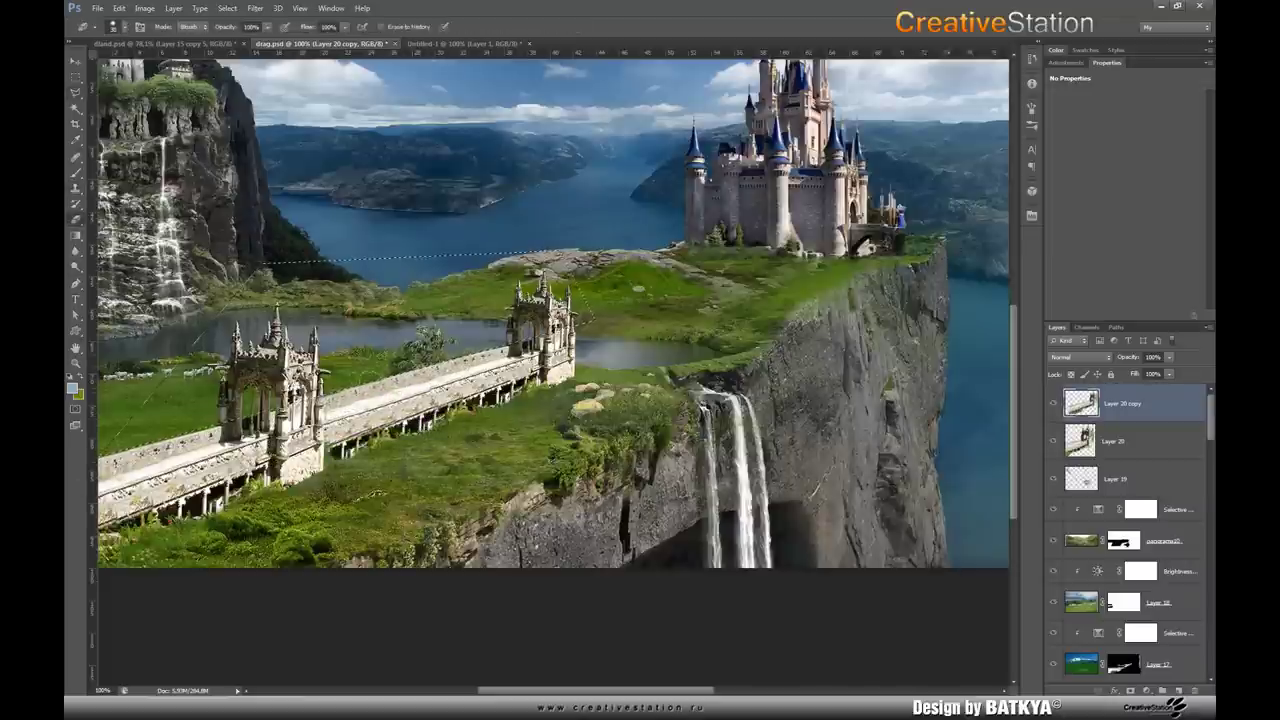
pyautogui.moveTo(540, 400); pyautogui.dragTo(335, 307)
# Duplicate bridge pieces and position them in a line leading up to the castle.
pyautogui.press('v')
pyautogui.moveTo(560, 350)
pyautogui.keyDown('alt'); pyautogui.mouseDown()
pyautogui.moveTo(830, 255)
pyautogui.moveTo(810, 267)
pyautogui.mouseUp(); pyautogui.keyUp('alt')
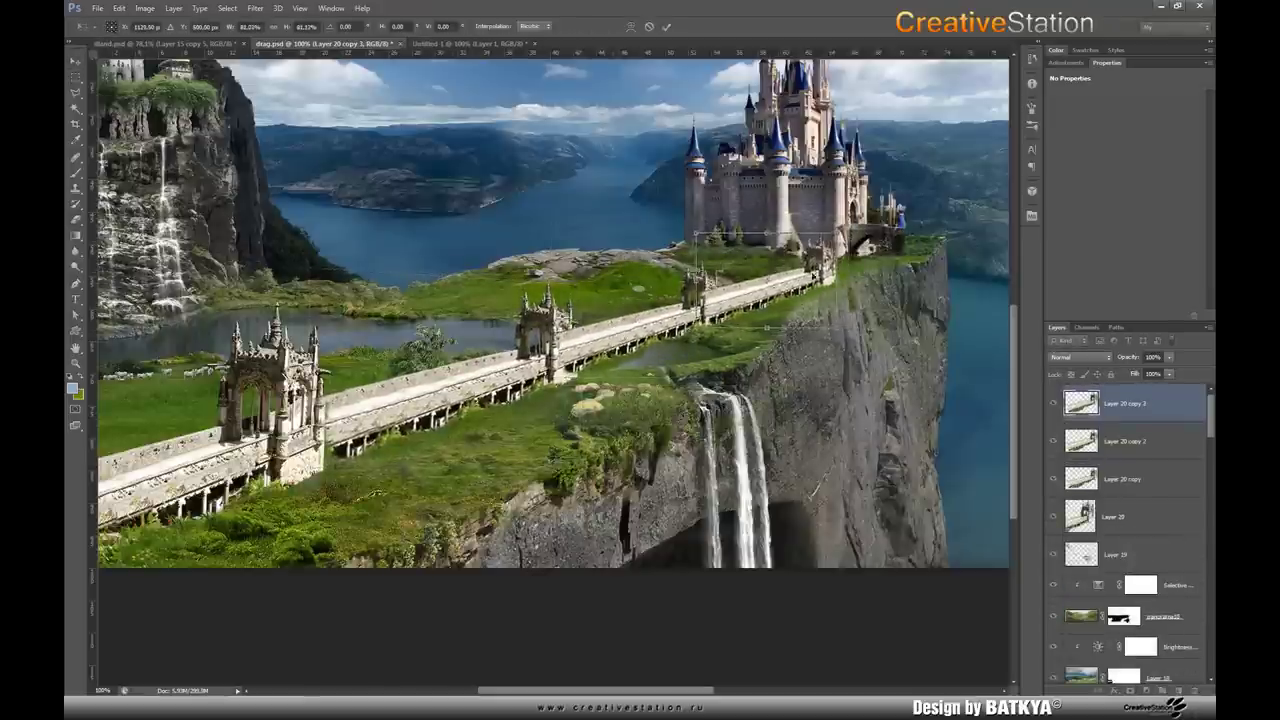
pyautogui.moveTo(1080, 403); pyautogui.dragTo(1080, 479)
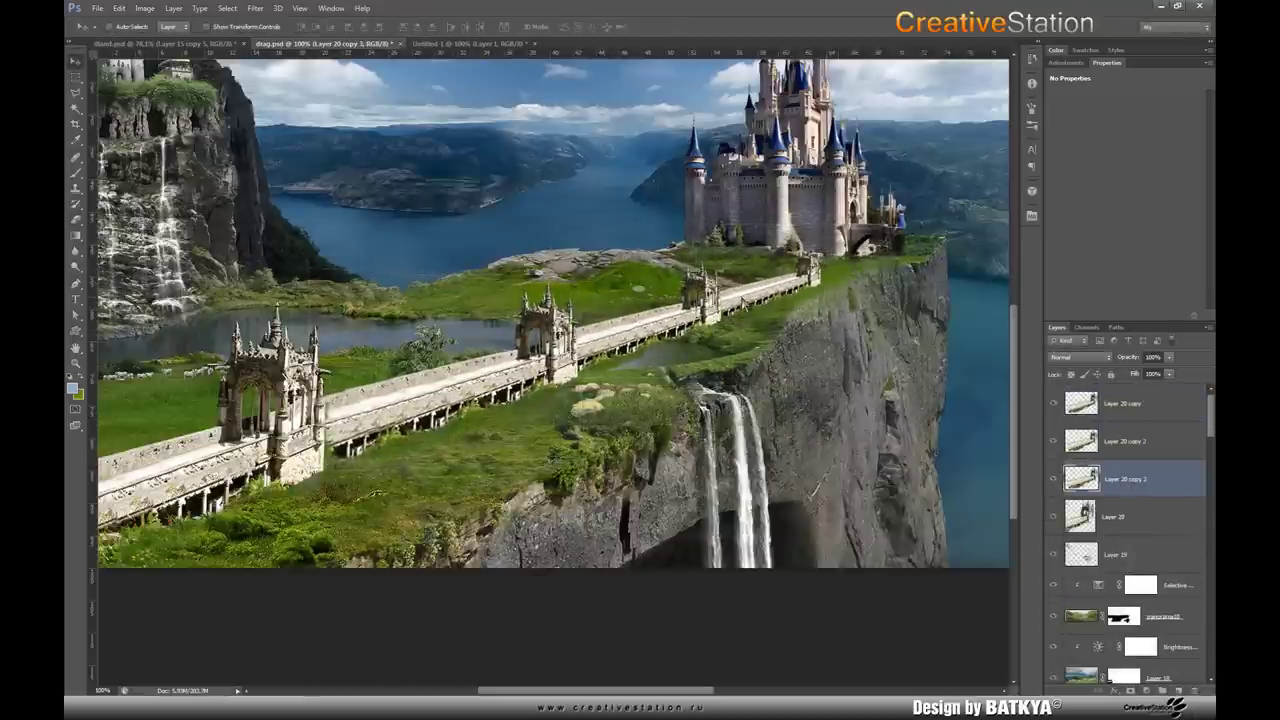
pyautogui.click(1081, 403)
pyautogui.click(1080, 479)
pyautogui.moveTo(805, 270)
pyautogui.keyDown('alt'); pyautogui.mouseDown()
pyautogui.moveTo(740, 305)
pyautogui.moveTo(850, 258)
pyautogui.mouseUp(); pyautogui.keyUp('alt')
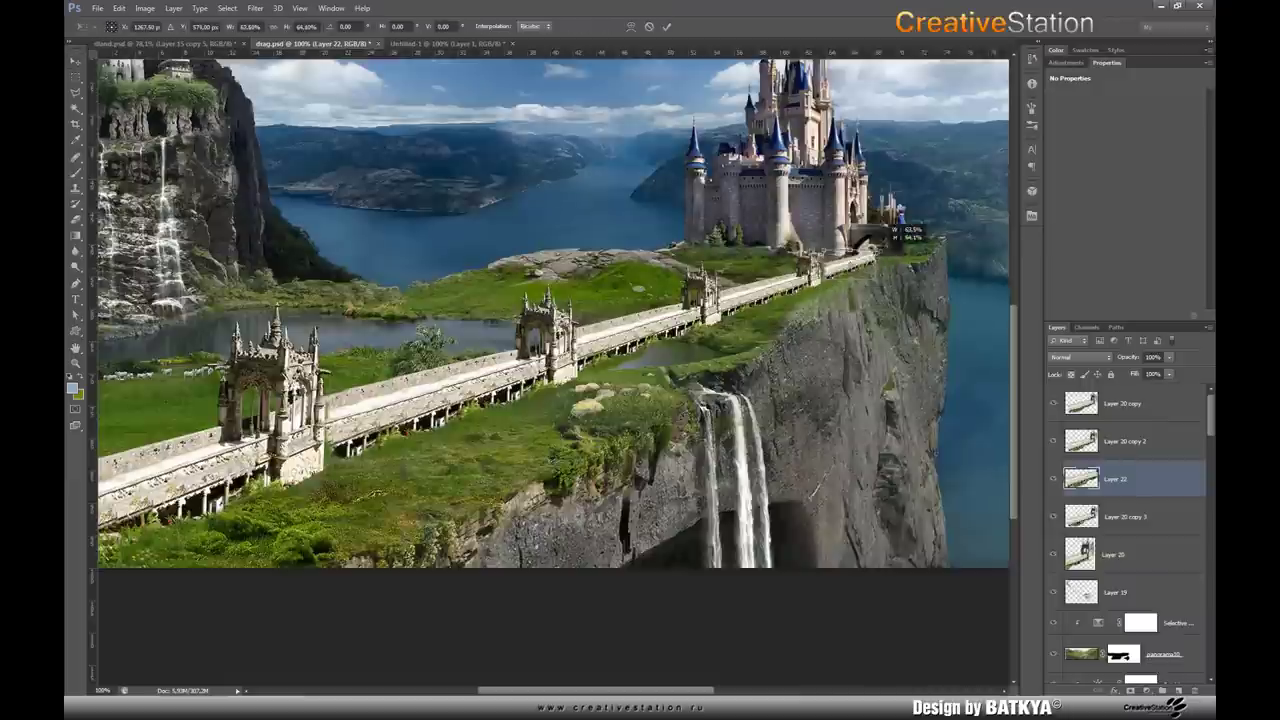
pyautogui.hotkey('ctrl', '[')
# Merge all bridge section layers into a single Layer 20 copy.
pyautogui.keyDown('shift'); pyautogui.click(1106, 403); pyautogui.keyUp('shift')
pyautogui.hotkey('ctrl', 'e')
pyautogui.press('e')
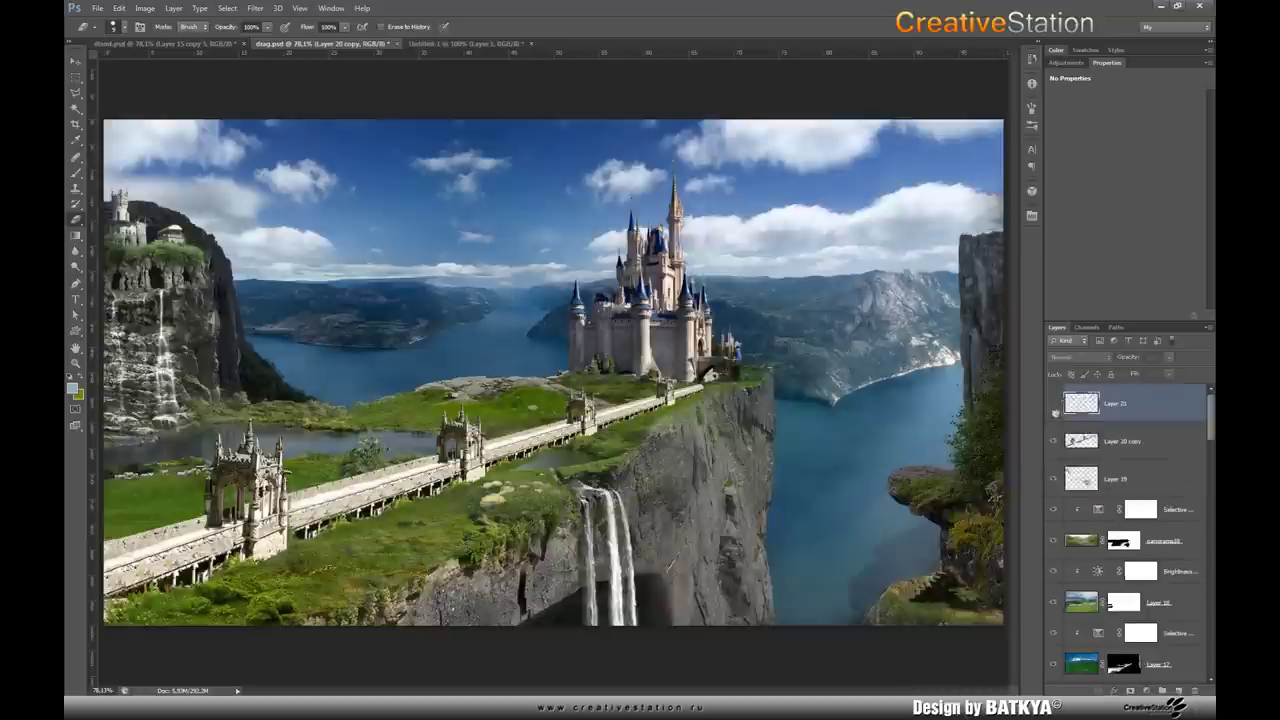
# Reshape the bridge to the perspective lines, delete the guide layer and mask the bridge.
pyautogui.moveTo(120, 488); pyautogui.dragTo(104, 640)
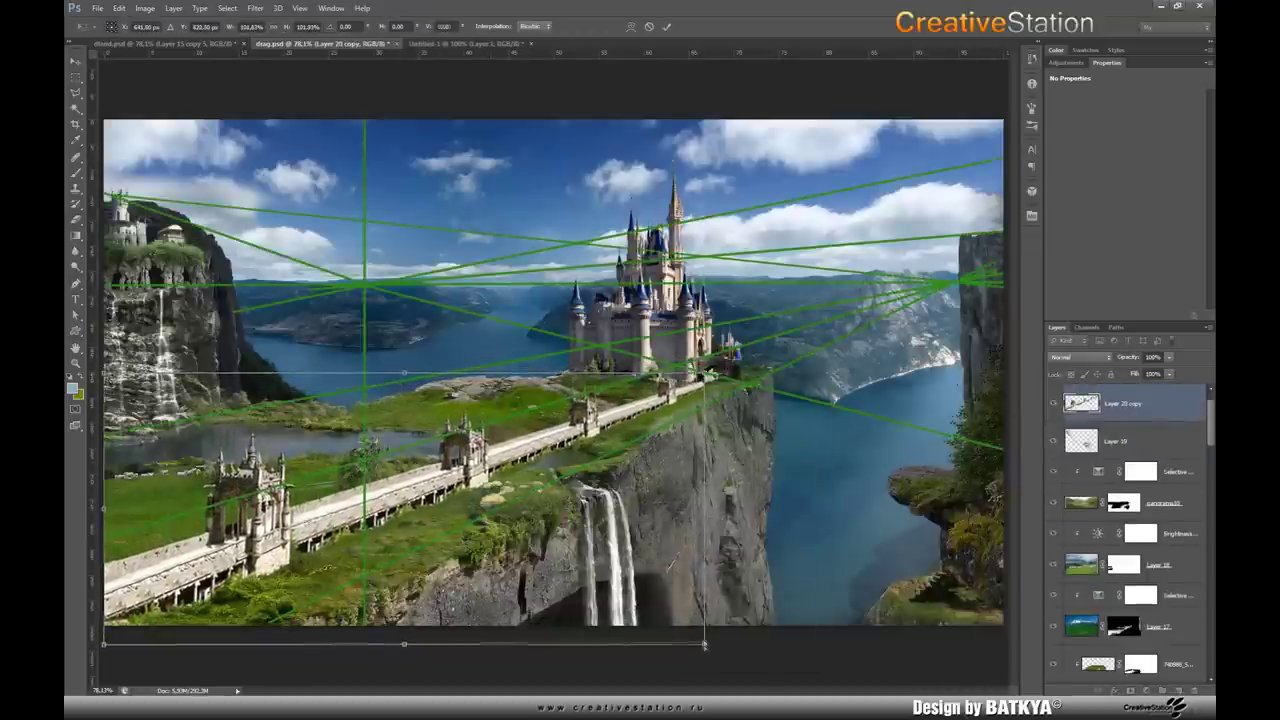
pyautogui.press('Return')
pyautogui.click(1054, 404)
pyautogui.moveTo(1056, 405); pyautogui.dragTo(1194, 690)
pyautogui.press('d')
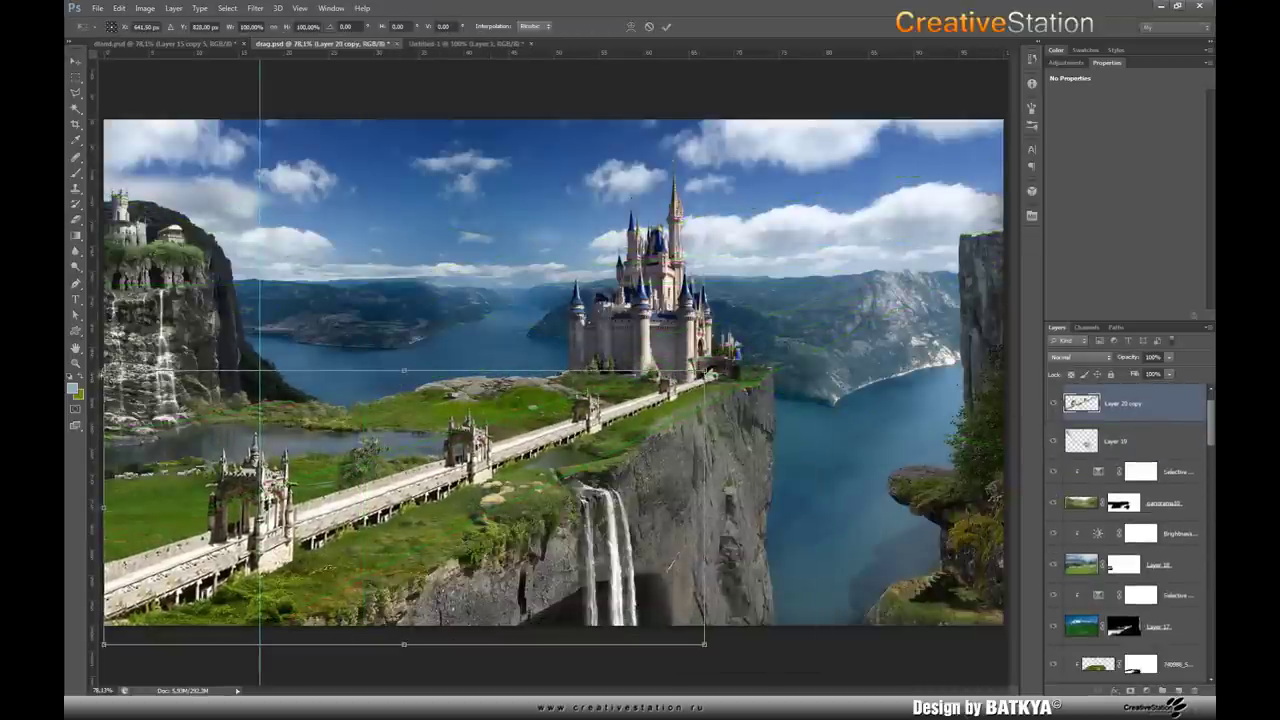
pyautogui.click(1131, 690)
pyautogui.press('l')
pyautogui.press('b')
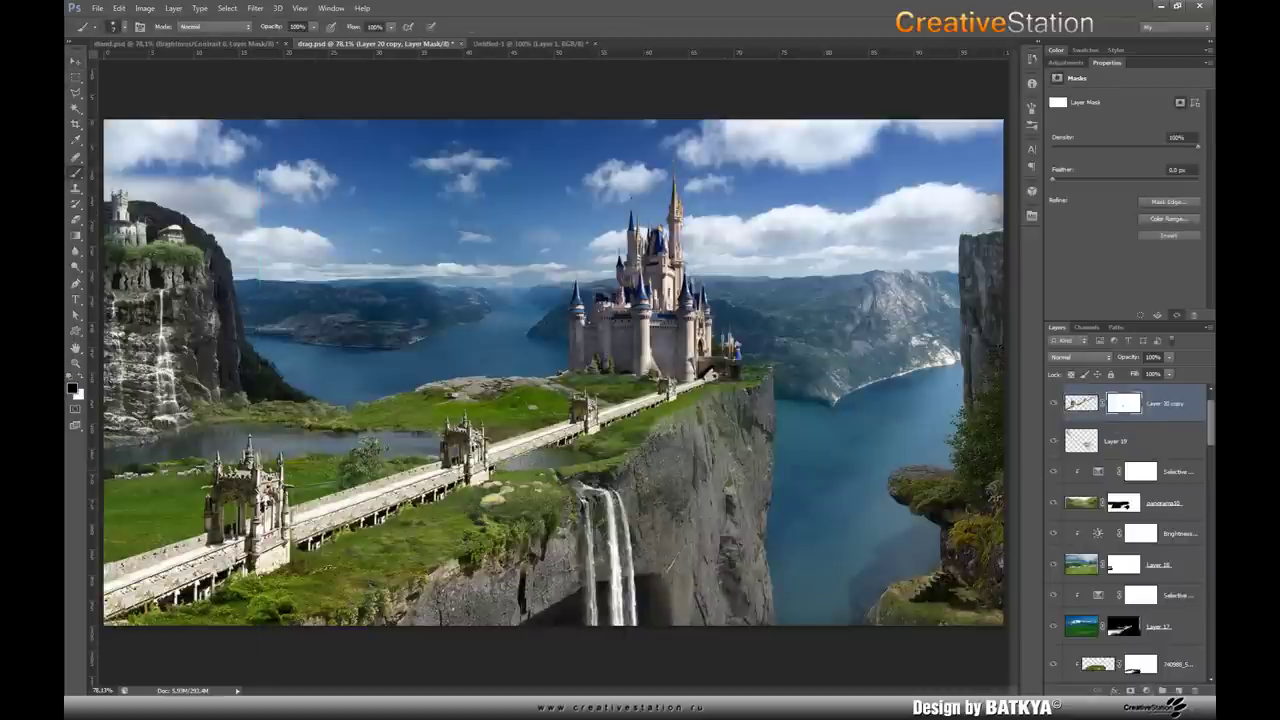
# Duplicate Layer 20 copy, Smart Sharpen it, and target the Brightness/Contrast mask at 50% brush.
pyautogui.hotkey('ctrl', 'j')
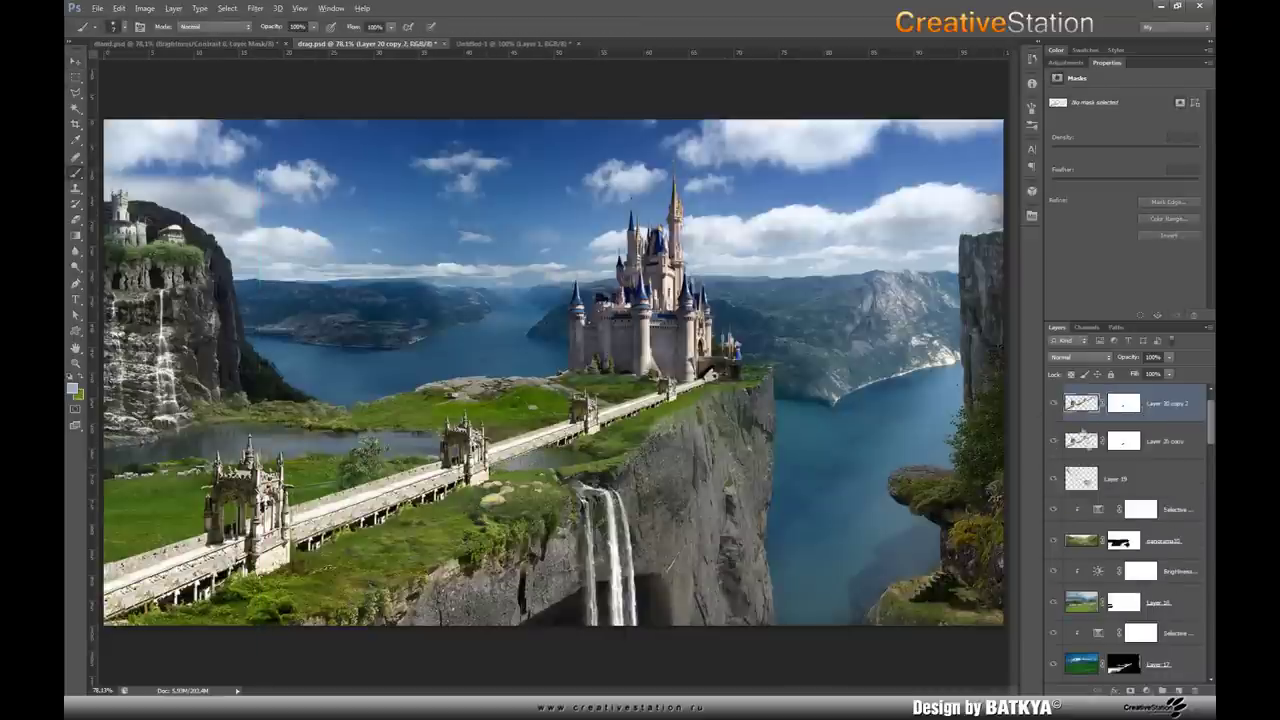
pyautogui.hotkey('ctrl', 'alt', 'f')
pyautogui.press('Return')
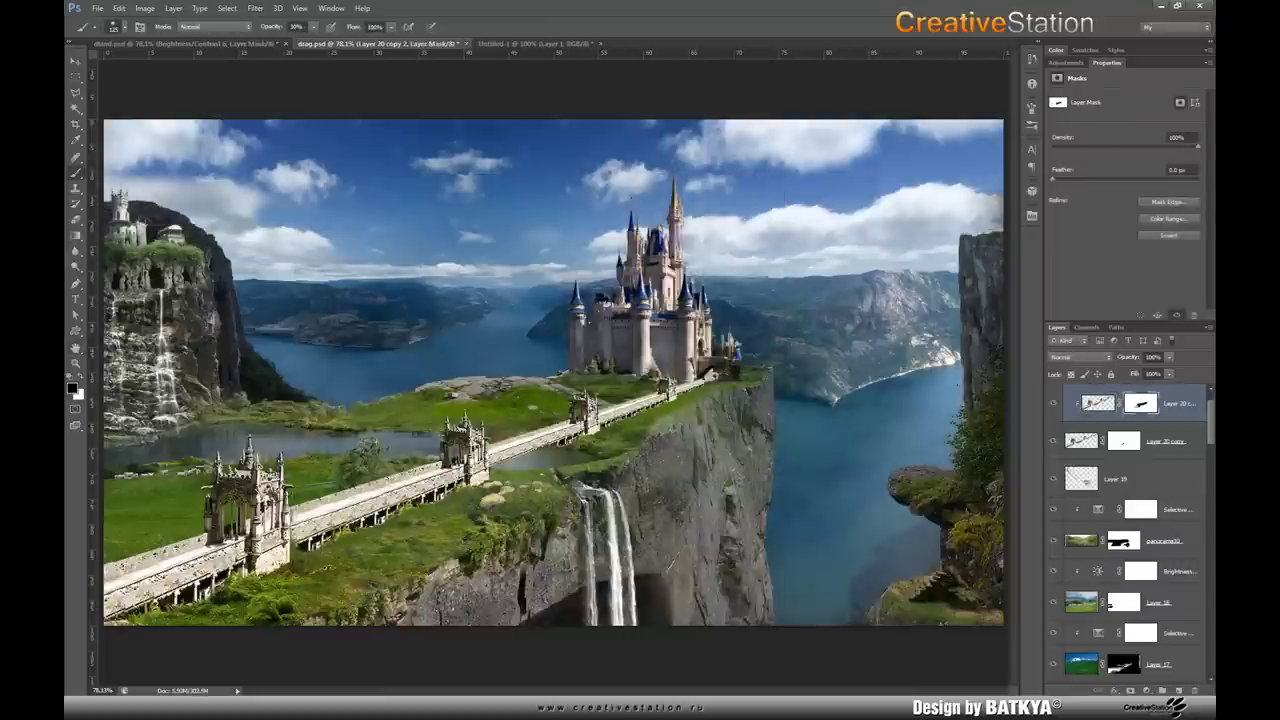
pyautogui.press('5')
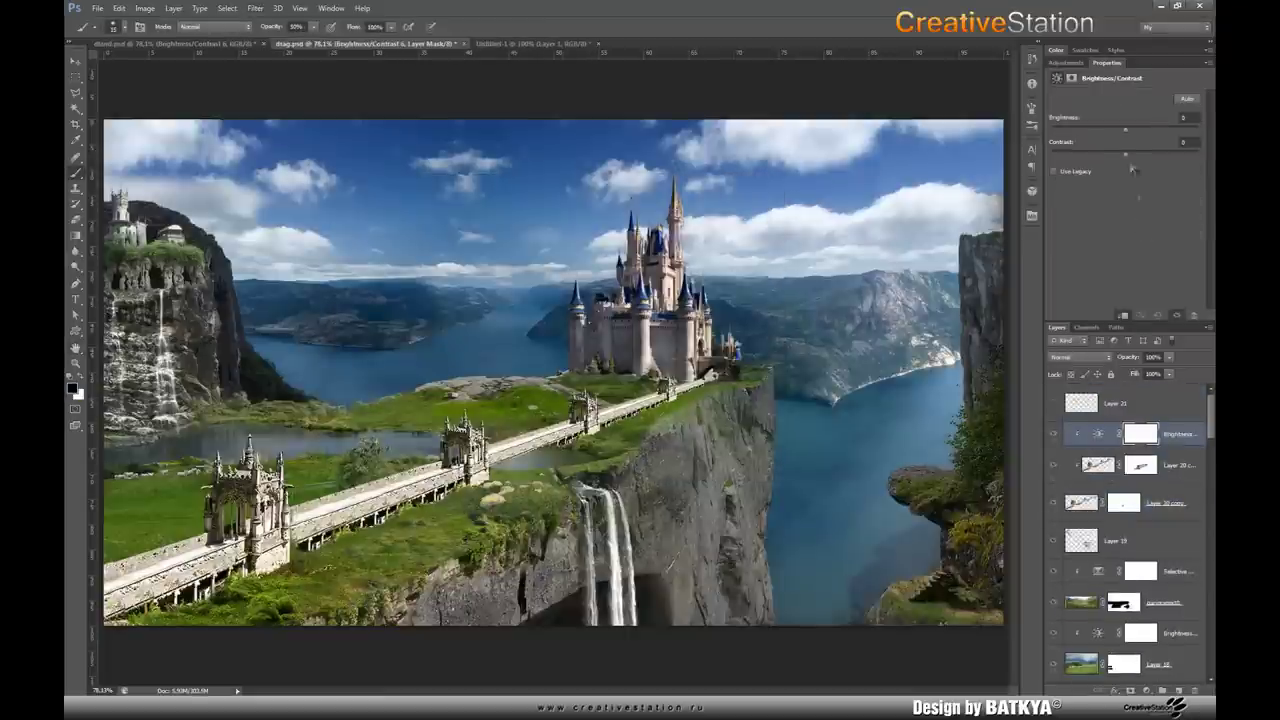
pyautogui.click(1140, 433)
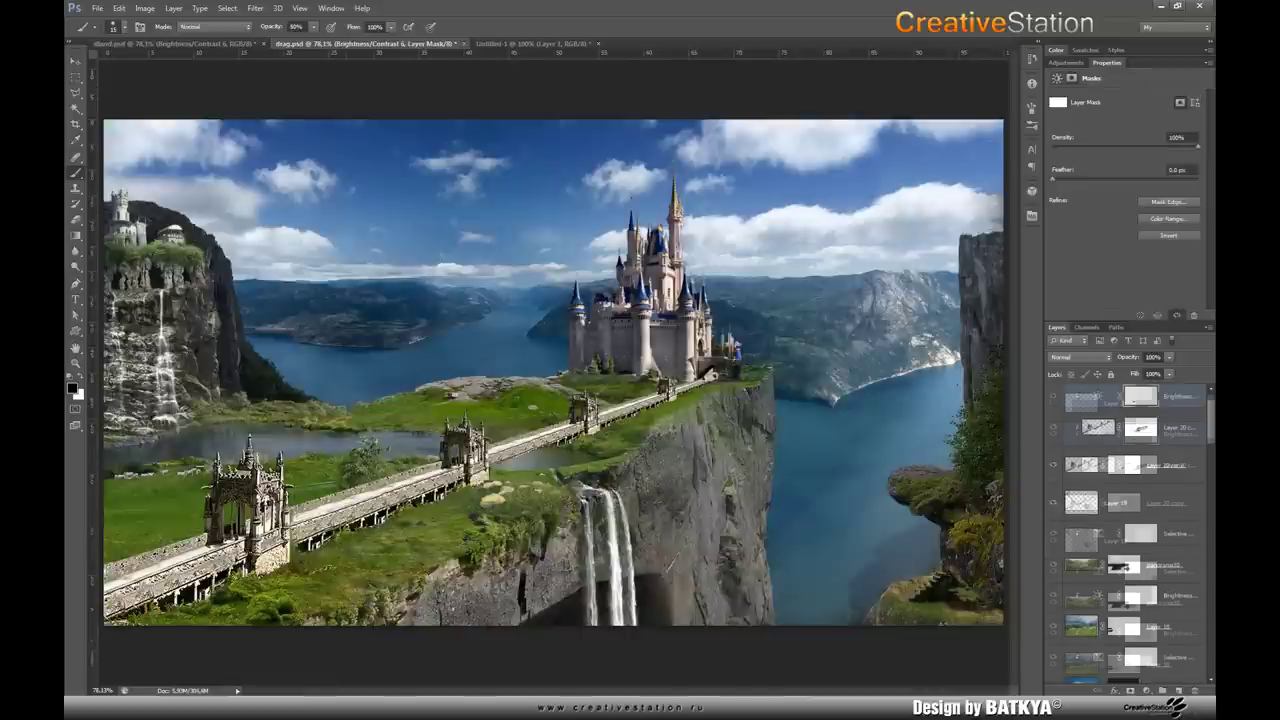
# Create Layer 22 and fill a lasso-traced area with dark Multiply shading at 47%.
pyautogui.hotkey('ctrl', 'shift', 'alt', 'n')
pyautogui.press('l')
pyautogui.hotkey('shift', 'alt', 'm')
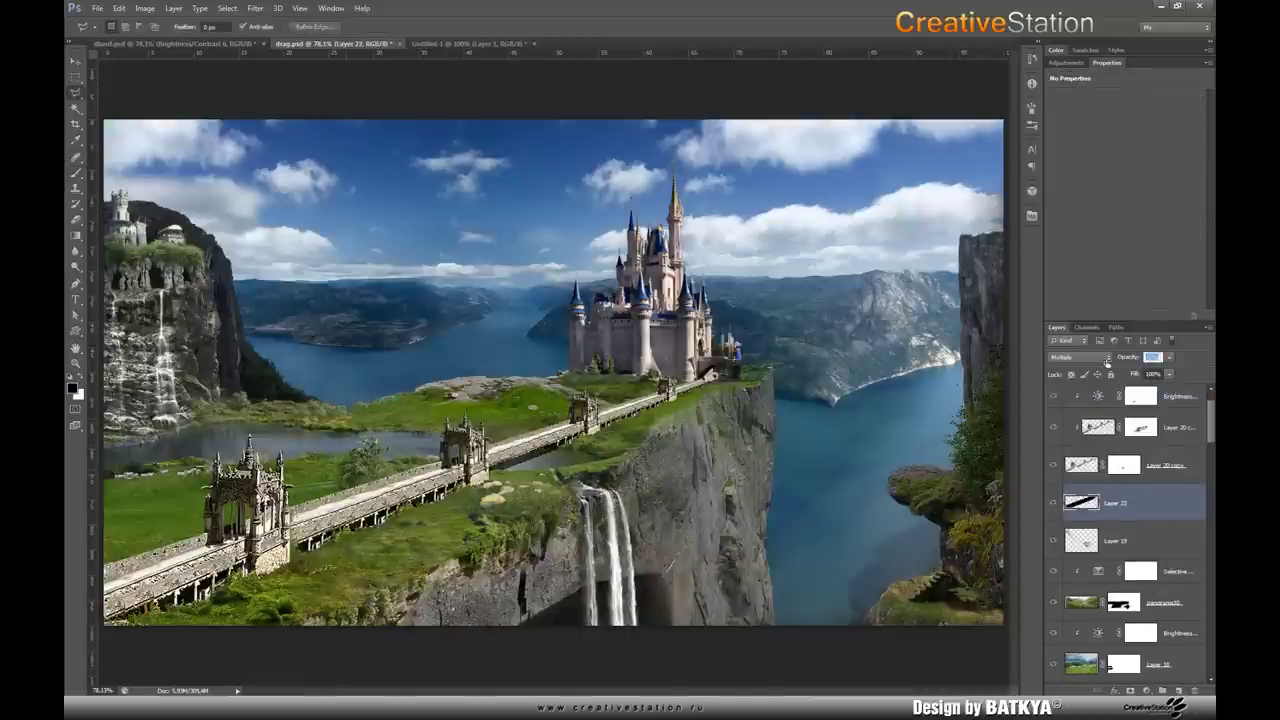
# Adjust brush size and paint Layer 26's mask with white to blend the grass.
pyautogui.moveTo(1135, 357); pyautogui.dragTo(1124, 359)
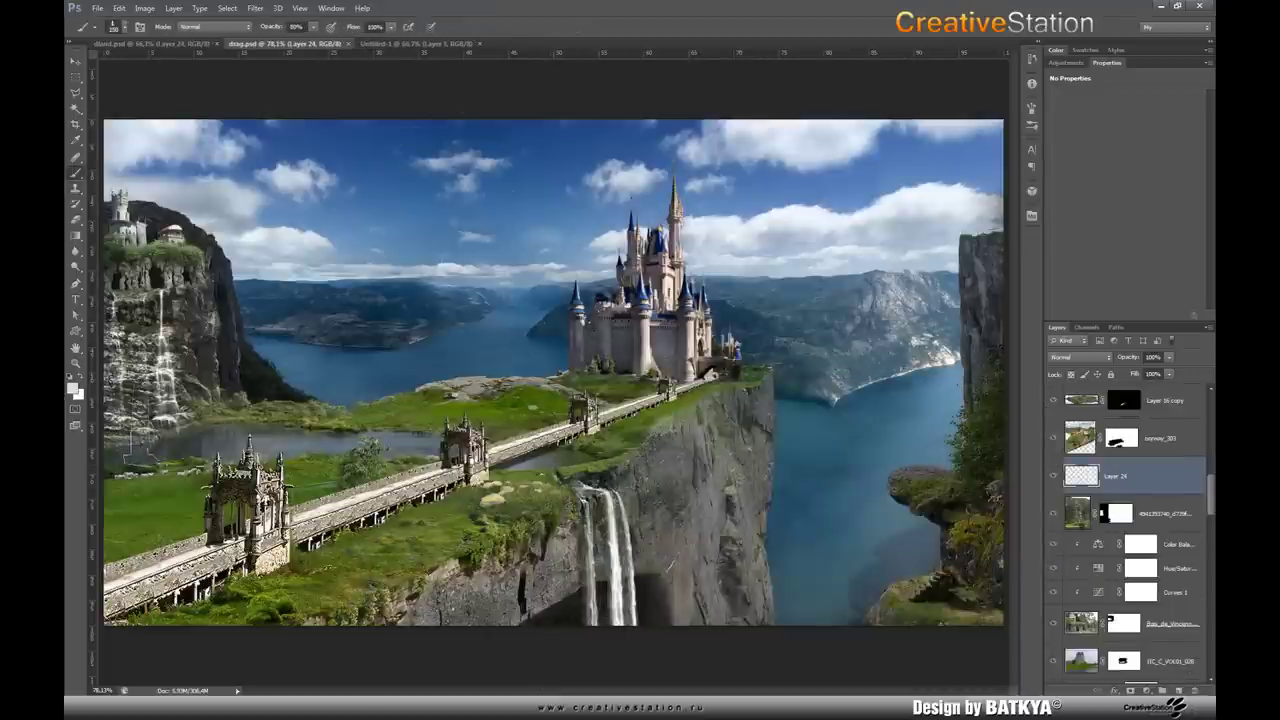
pyautogui.rightClick(424, 425)
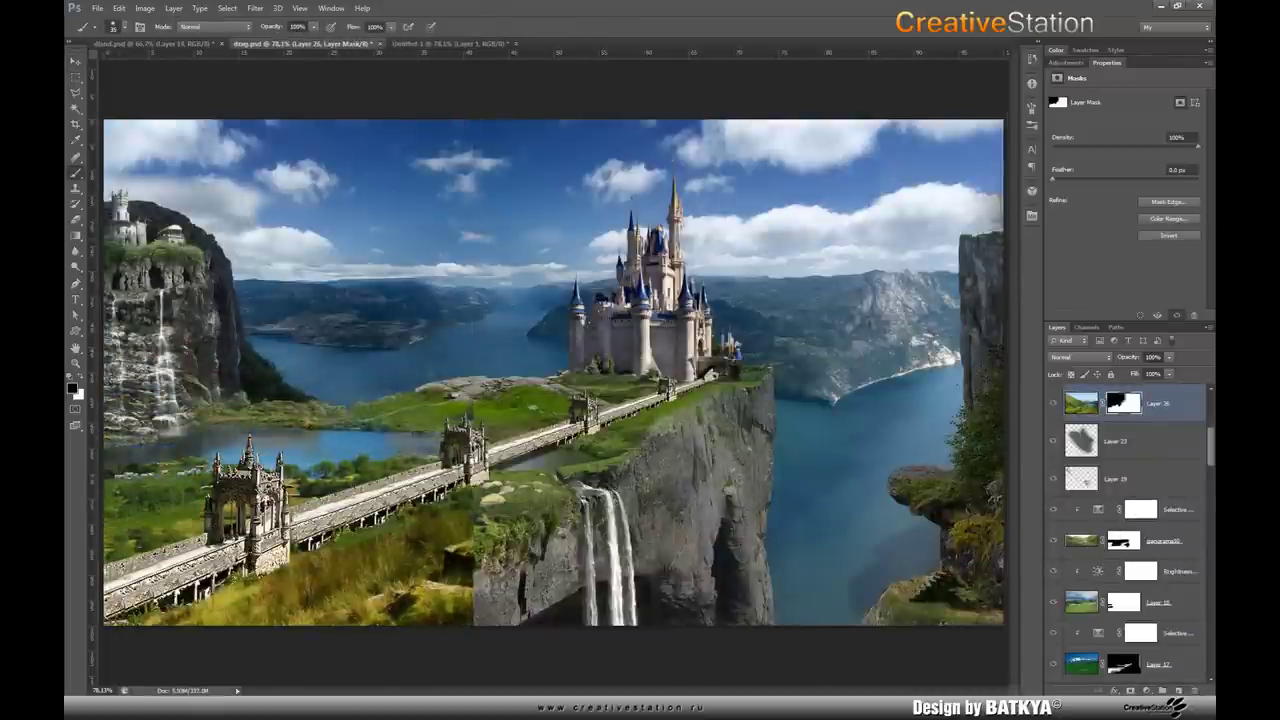
pyautogui.rightClick(190, 535)
pyautogui.press('Escape')
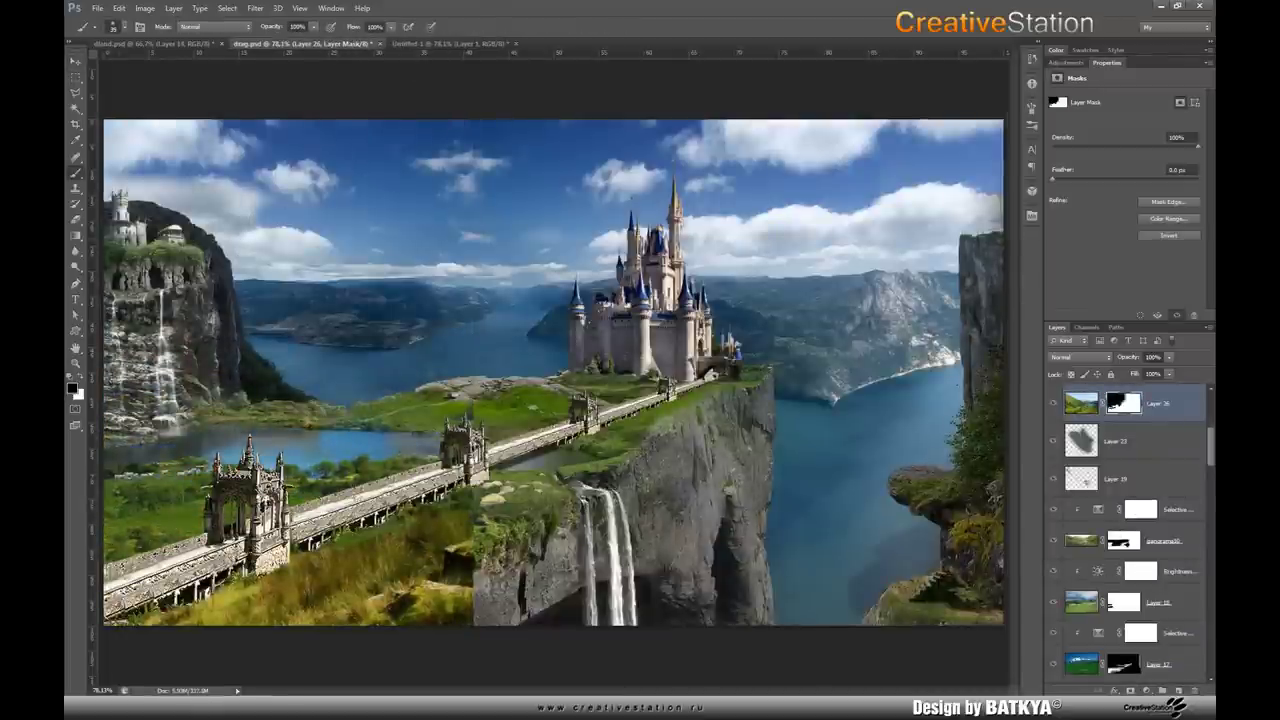
pyautogui.press('x')
pyautogui.press('x')
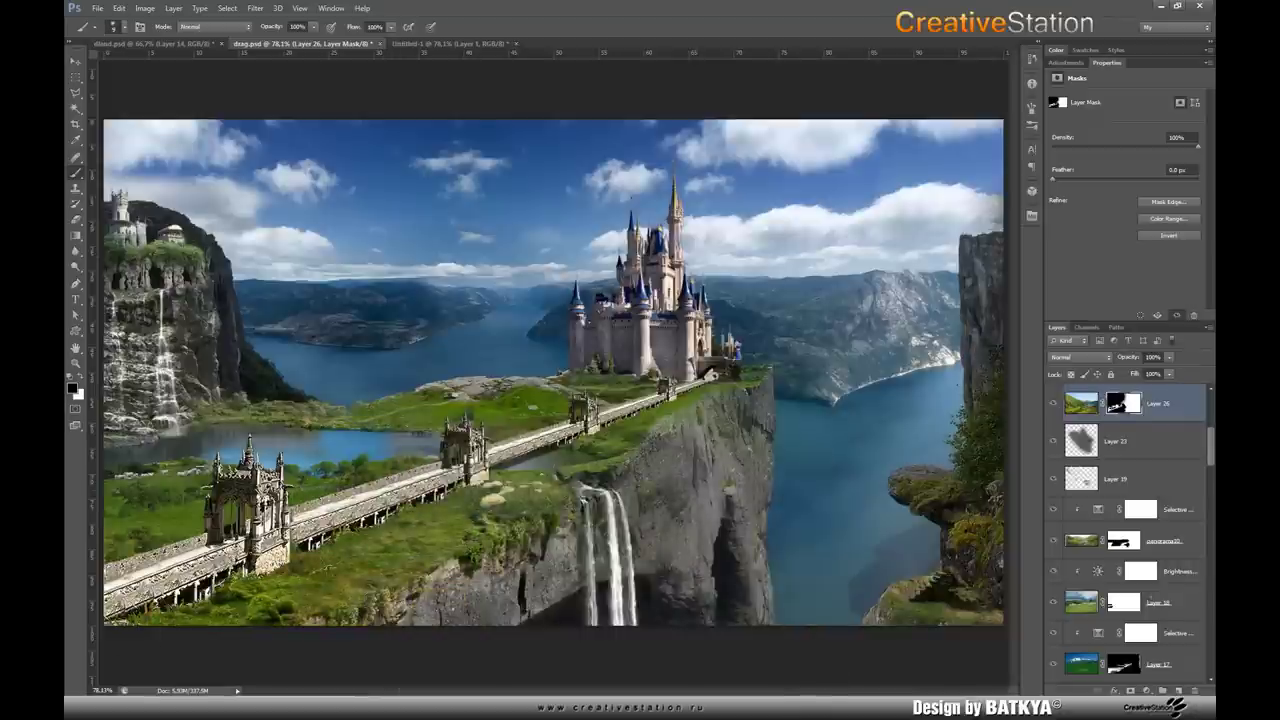
# Duplicate Layer 26 and apply Smart Sharpen to the copy.
pyautogui.hotkey('ctrl', 'j')
pyautogui.hotkey('ctrl', 'alt', 'f')
pyautogui.click(850, 214)
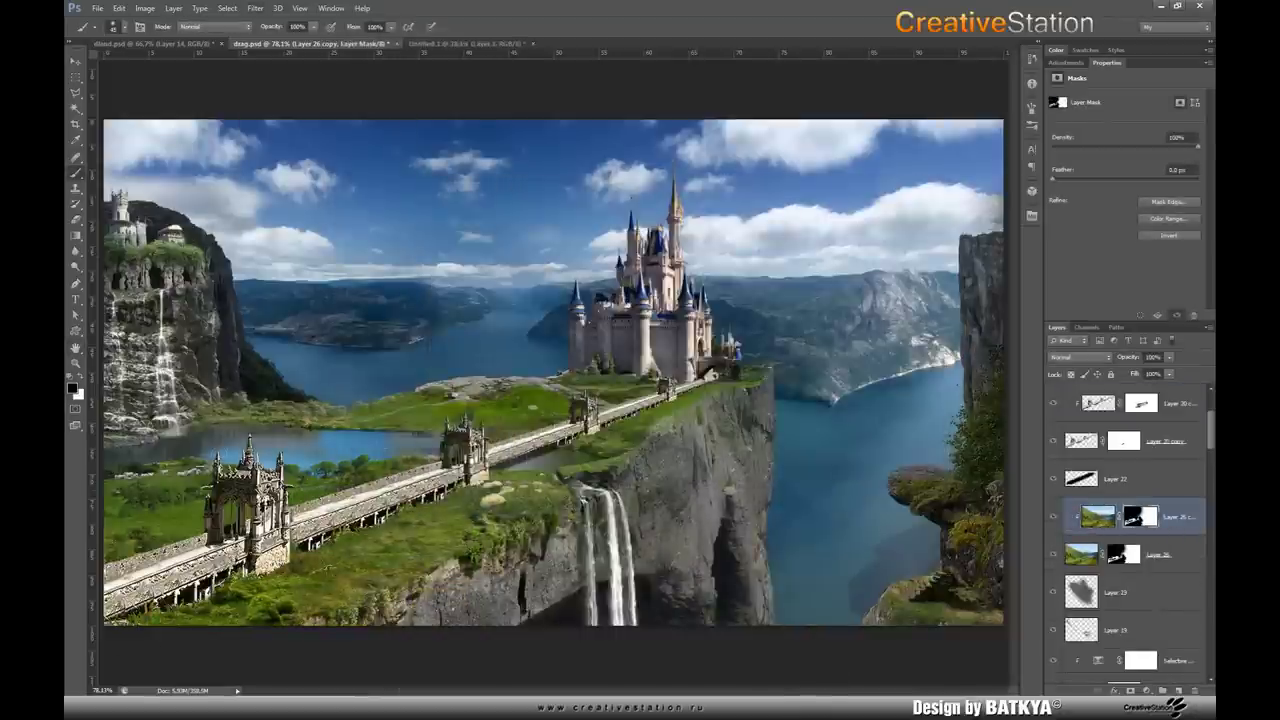
# Add clipped Hue/Saturation and Selective Color adjustments to the grass layer.
pyautogui.click(1123, 554)
pyautogui.click(1145, 690)
pyautogui.click(1138, 543)
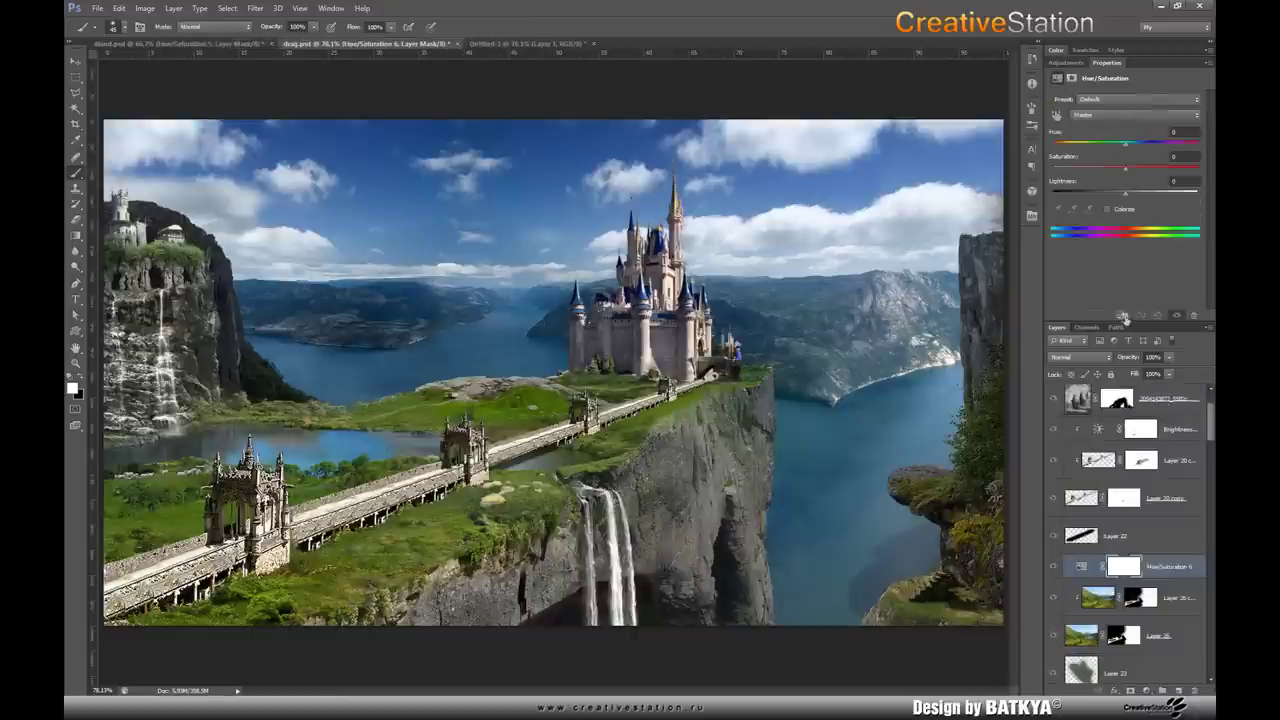
pyautogui.click(1137, 680)
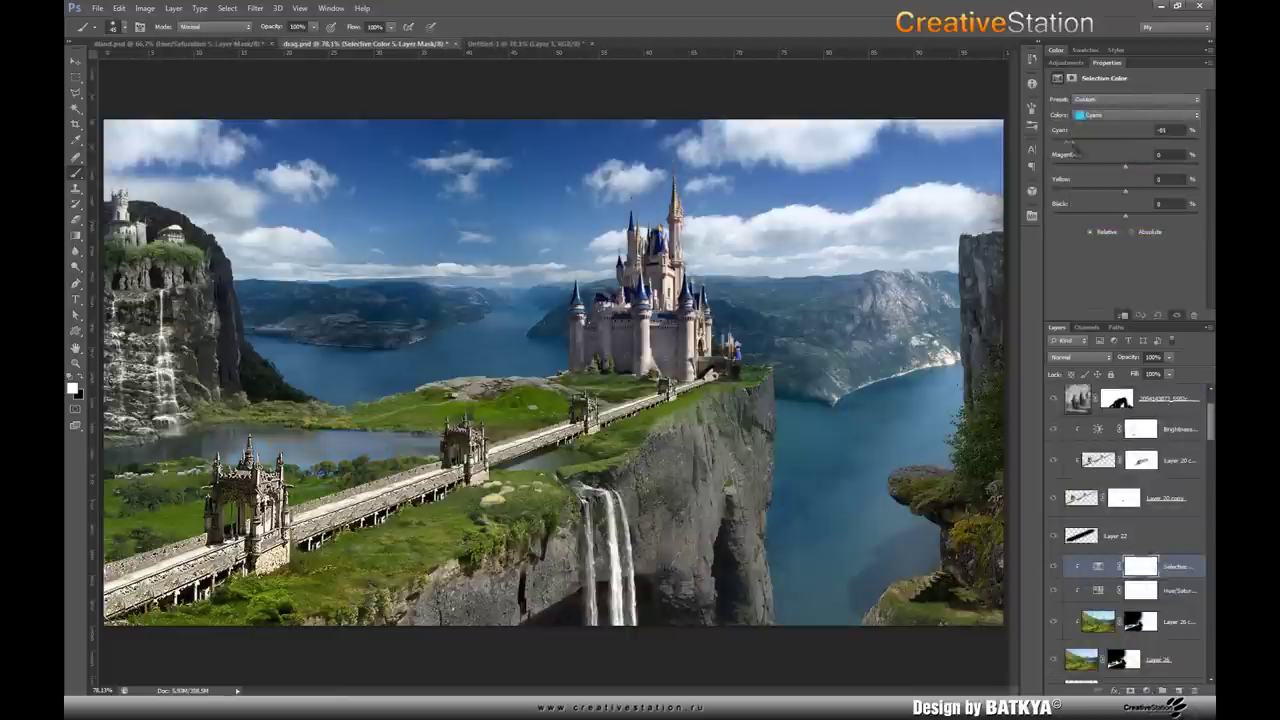
pyautogui.click(1122, 659)
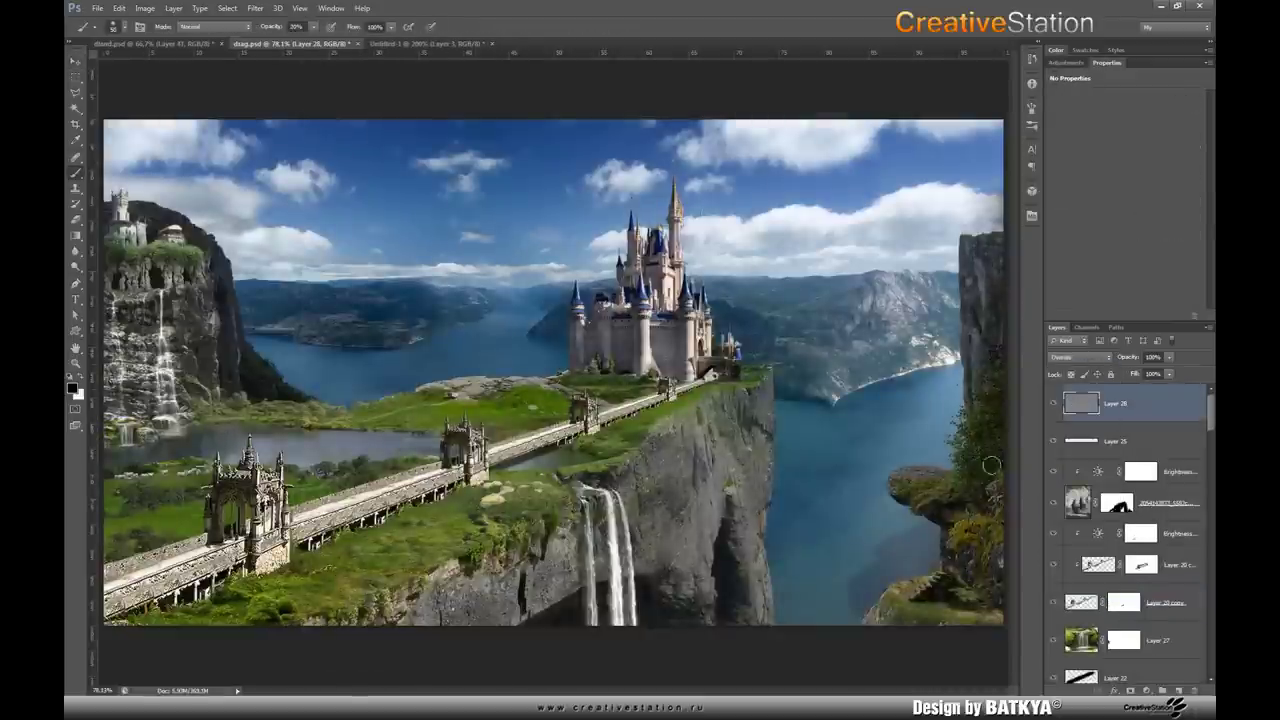
# Burn the right cliff and ground beside the bridge gate, then shift Color Balance shadows to Magenta -23.
pyautogui.moveTo(560, 384); pyautogui.dragTo(990, 498)
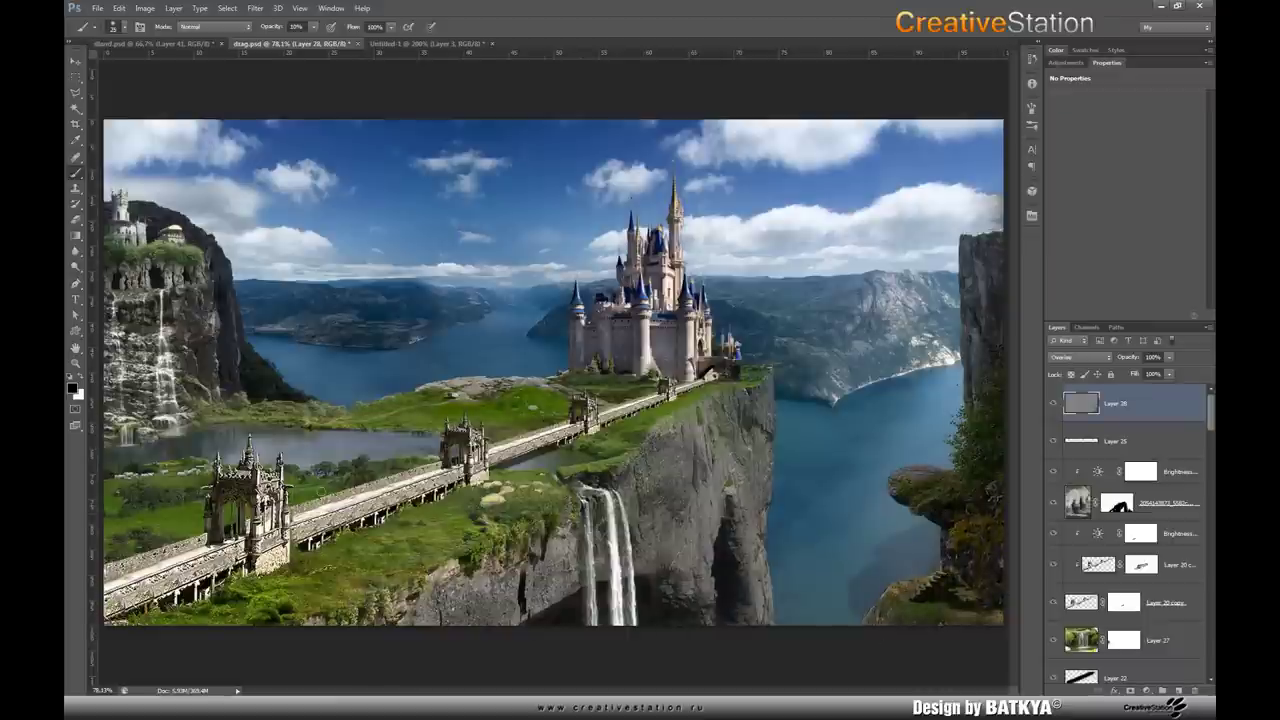
pyautogui.moveTo(206, 412); pyautogui.dragTo(238, 414)
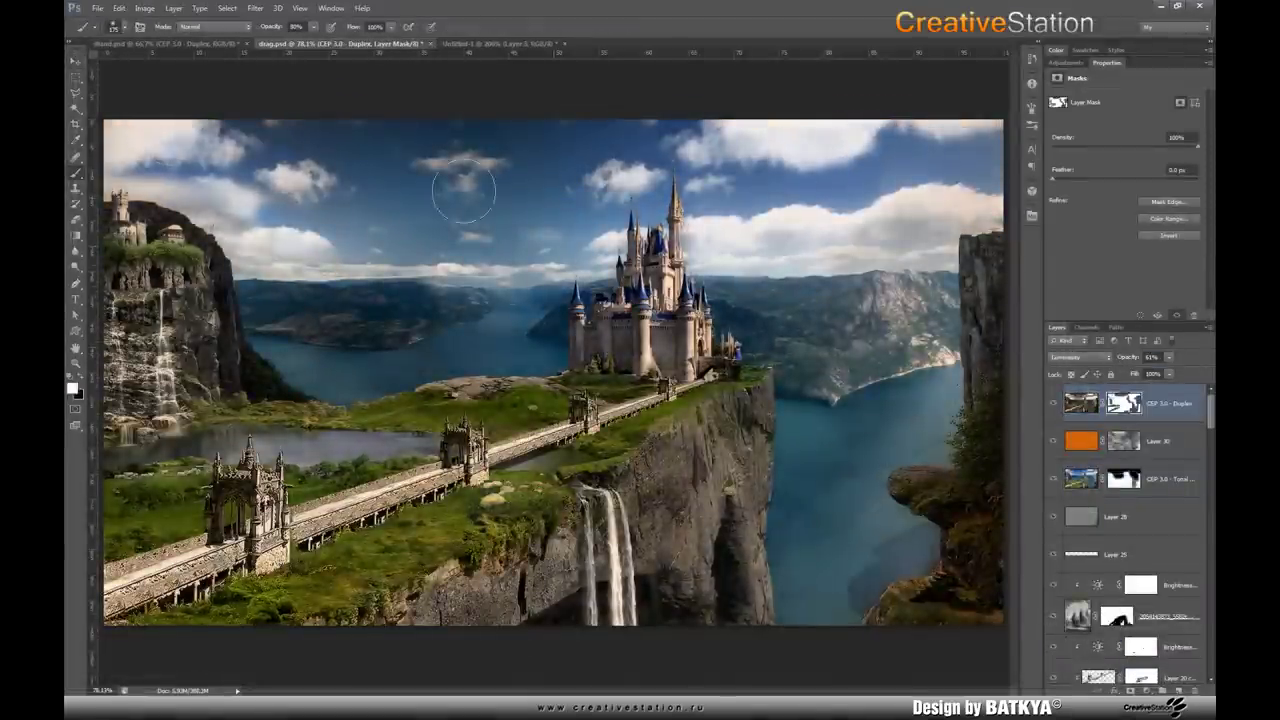
pyautogui.click(1123, 441)
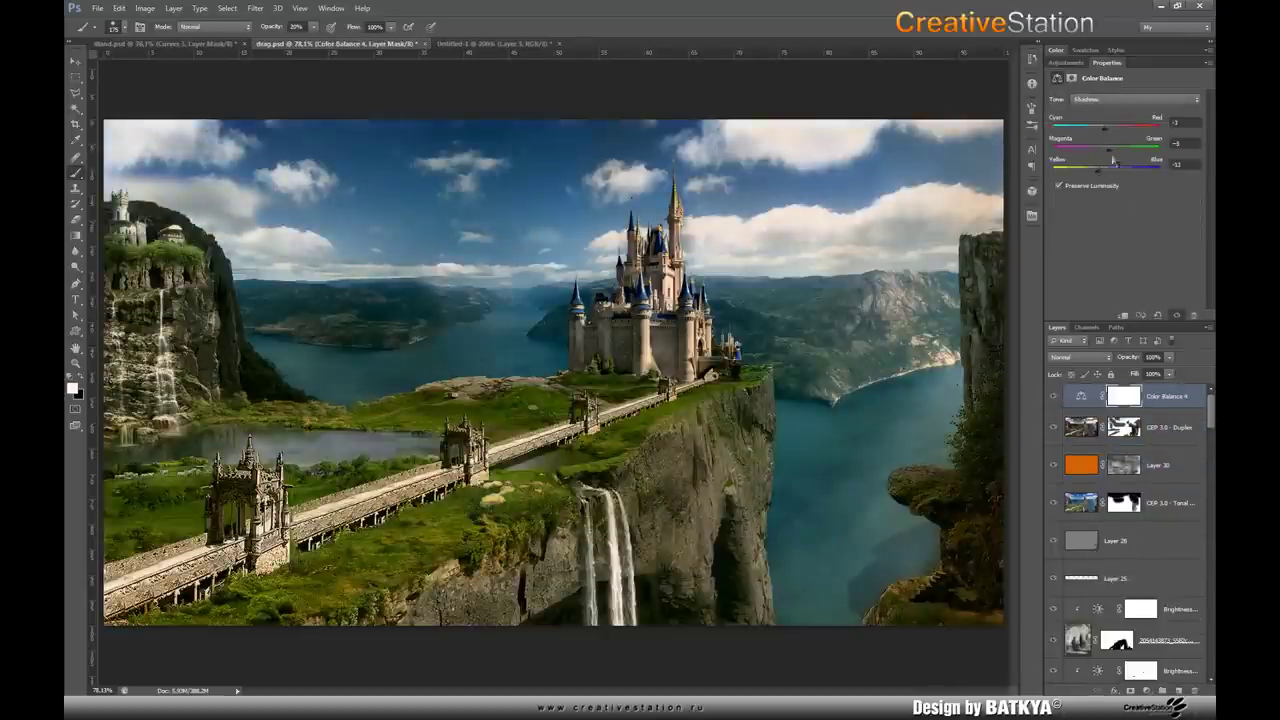
pyautogui.click(1093, 147)
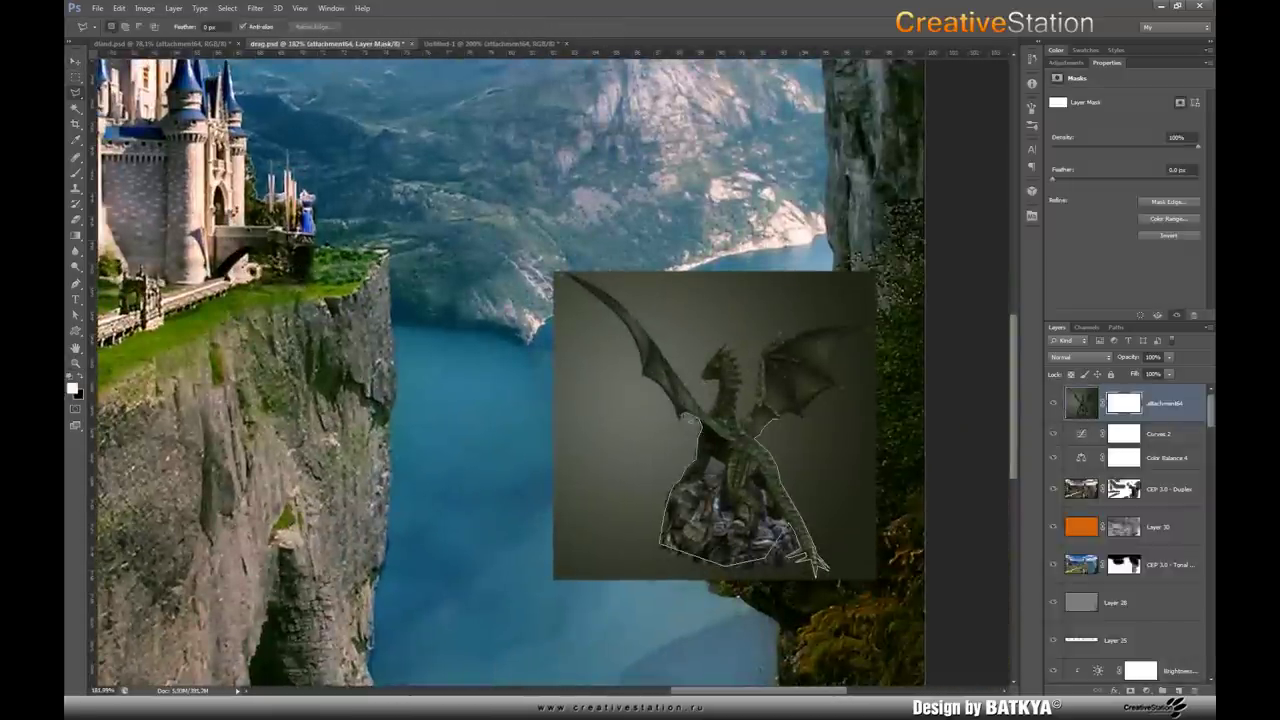
# Lasso the dragon, mask out its backdrop and brush its rock into the ledge.
pyautogui.moveTo(650, 372); pyautogui.dragTo(561, 276)
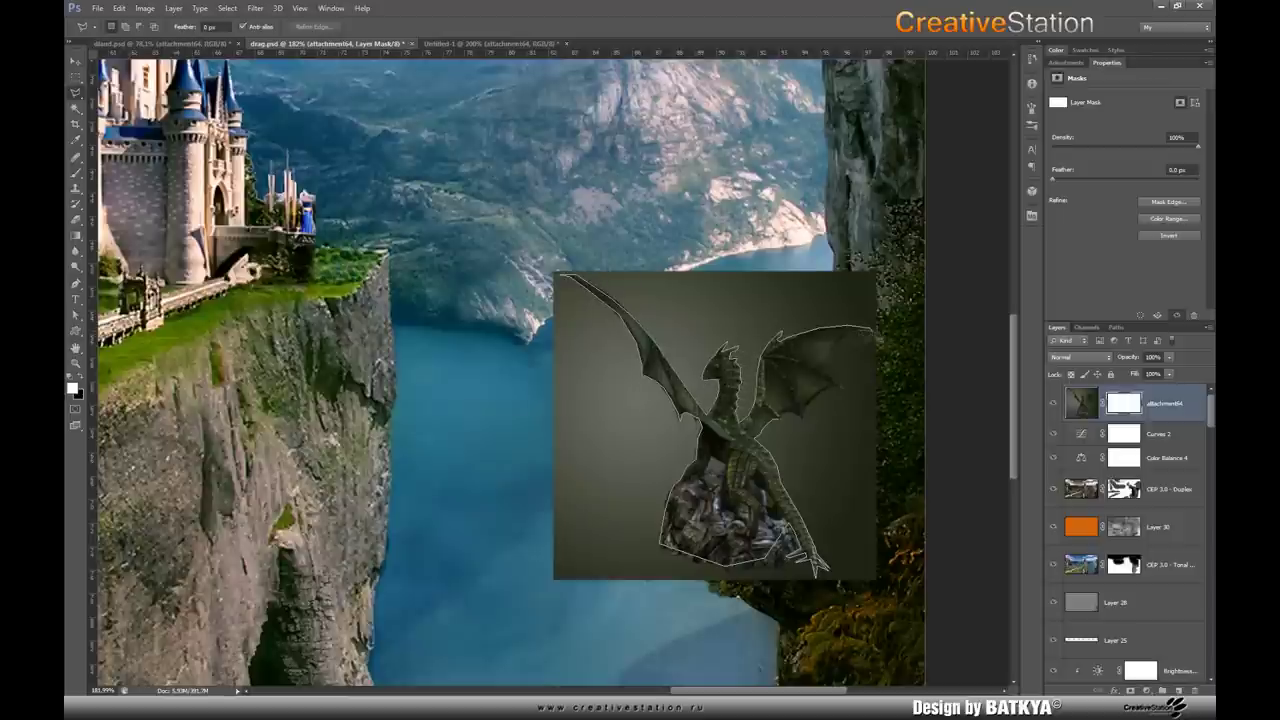
pyautogui.hotkey('ctrl', 'shift', 'i')
pyautogui.press('Delete')
pyautogui.hotkey('ctrl', 'd')
pyautogui.press('b')
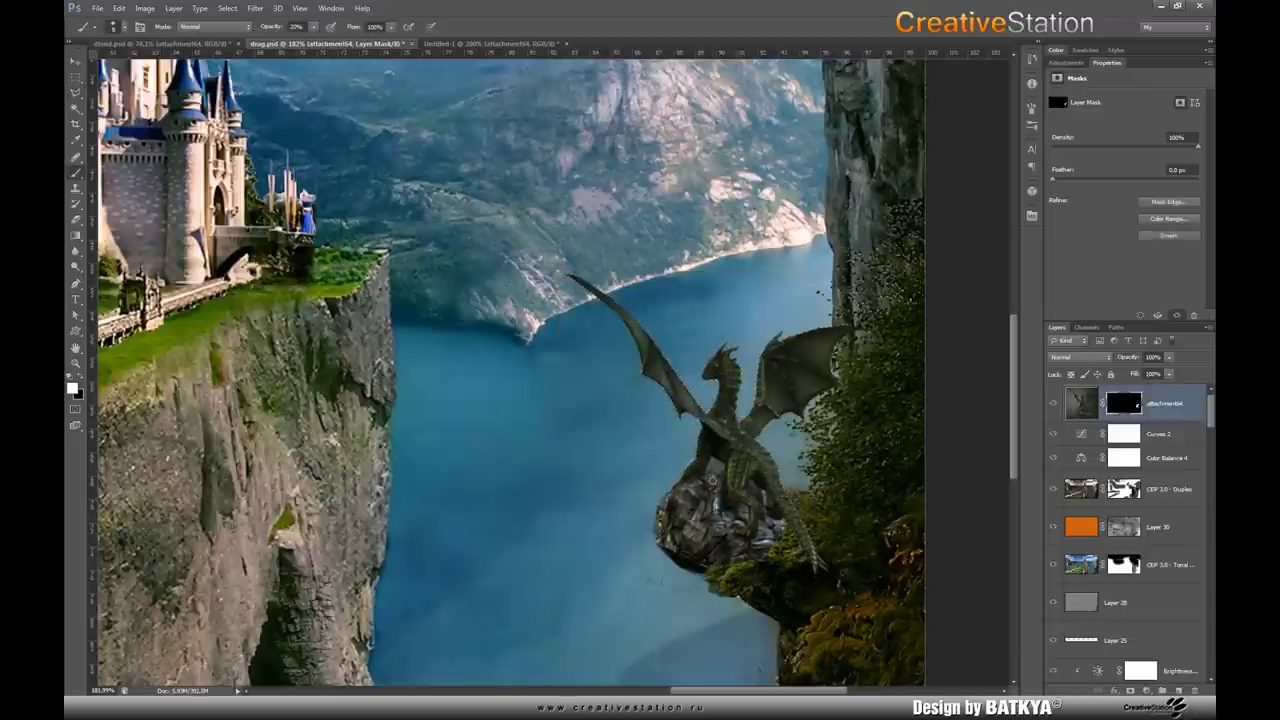
pyautogui.moveTo(670, 540)
pyautogui.mouseDown()
pyautogui.moveTo(766, 530)
pyautogui.moveTo(730, 530)
pyautogui.mouseUp()
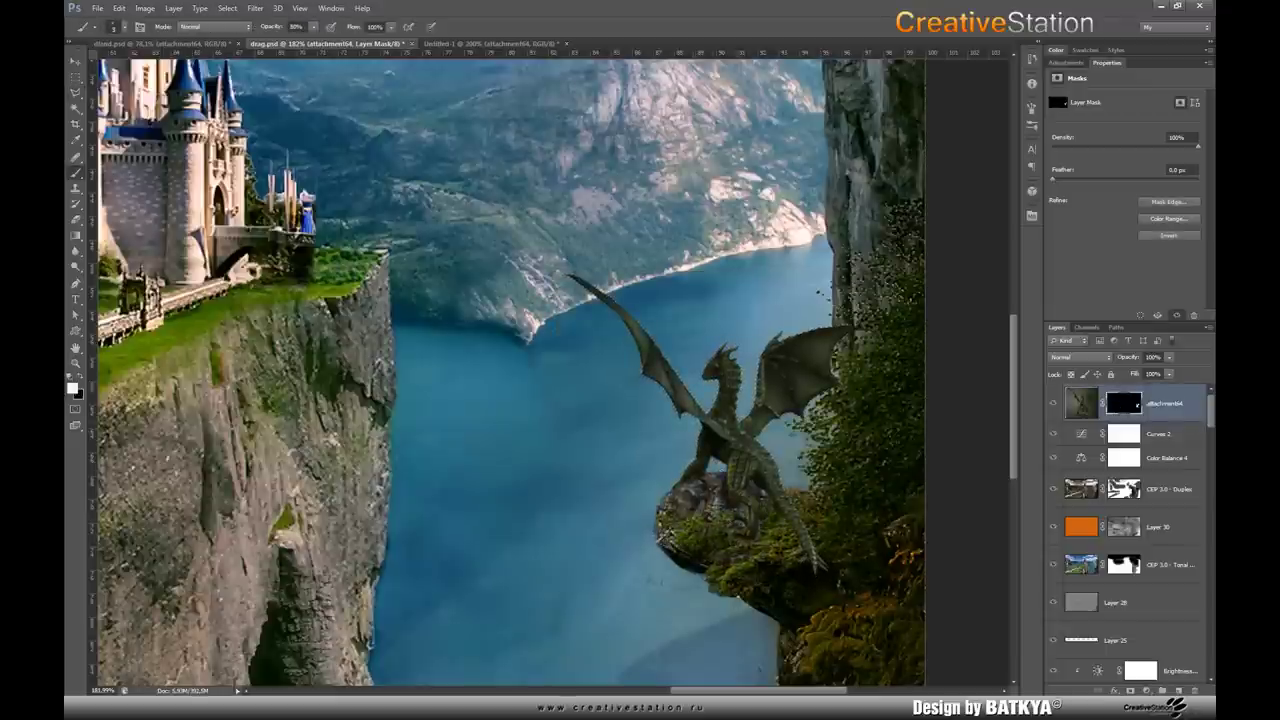
pyautogui.hotkey('ctrl', '0')
# Select the CEP 3.0 - Duplex layer, grey Layer 28, then the grading layer's mask.
pyautogui.click(1160, 489)
pyautogui.click(1140, 603)
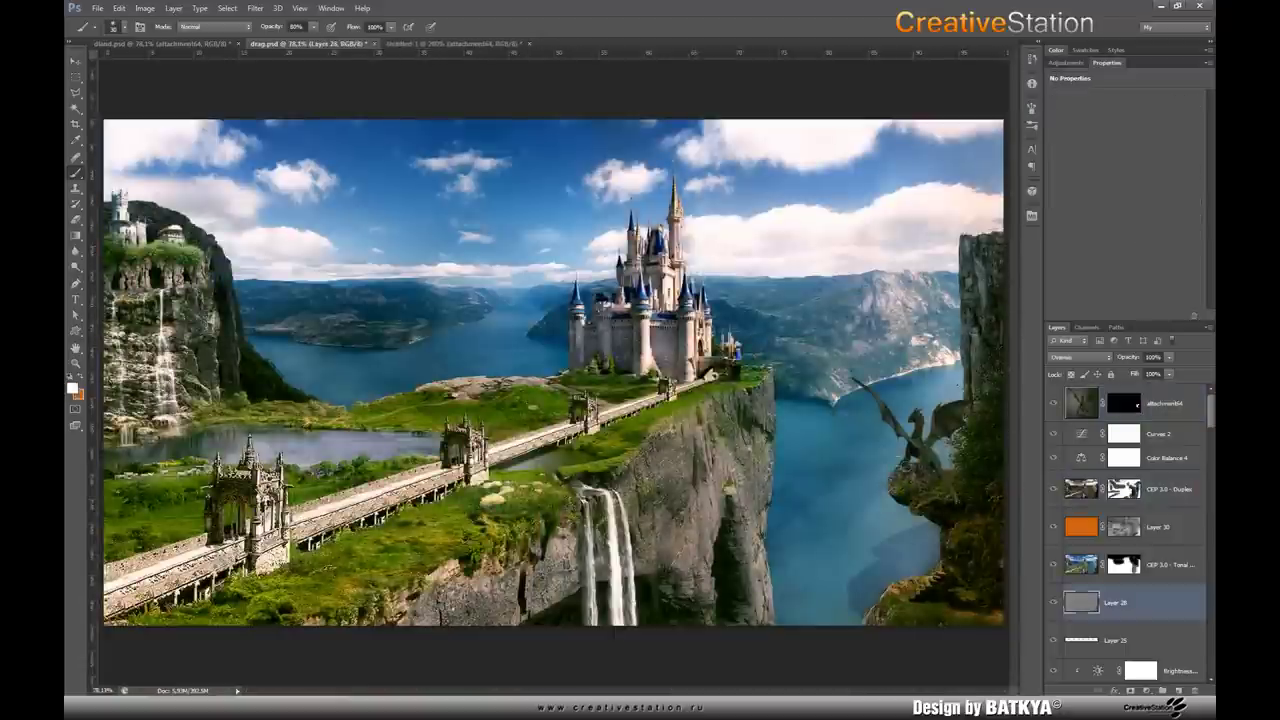
pyautogui.click(1124, 564)
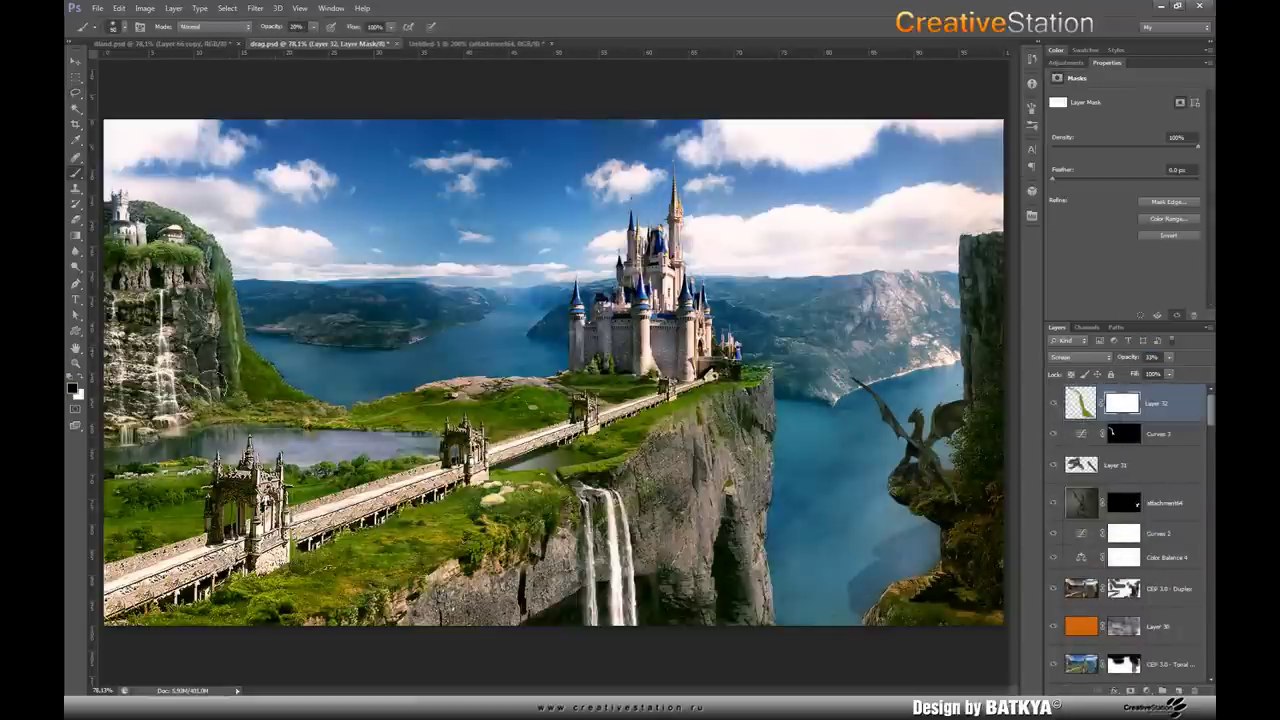
# Pick a green colour, add a new haze layer and clear haze from part of the fjord.
pyautogui.keyDown('alt'); pyautogui.click(266, 399); pyautogui.keyUp('alt')
pyautogui.click(1177, 690)
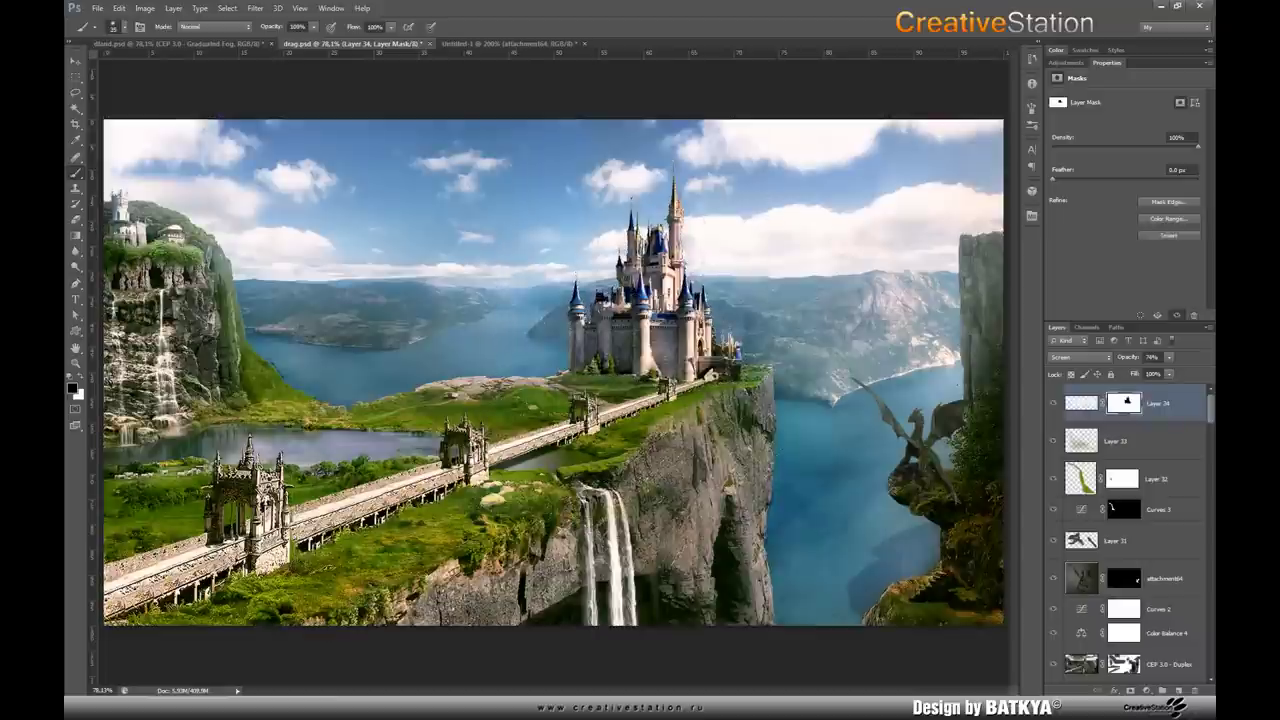
pyautogui.moveTo(850, 400); pyautogui.dragTo(830, 530)
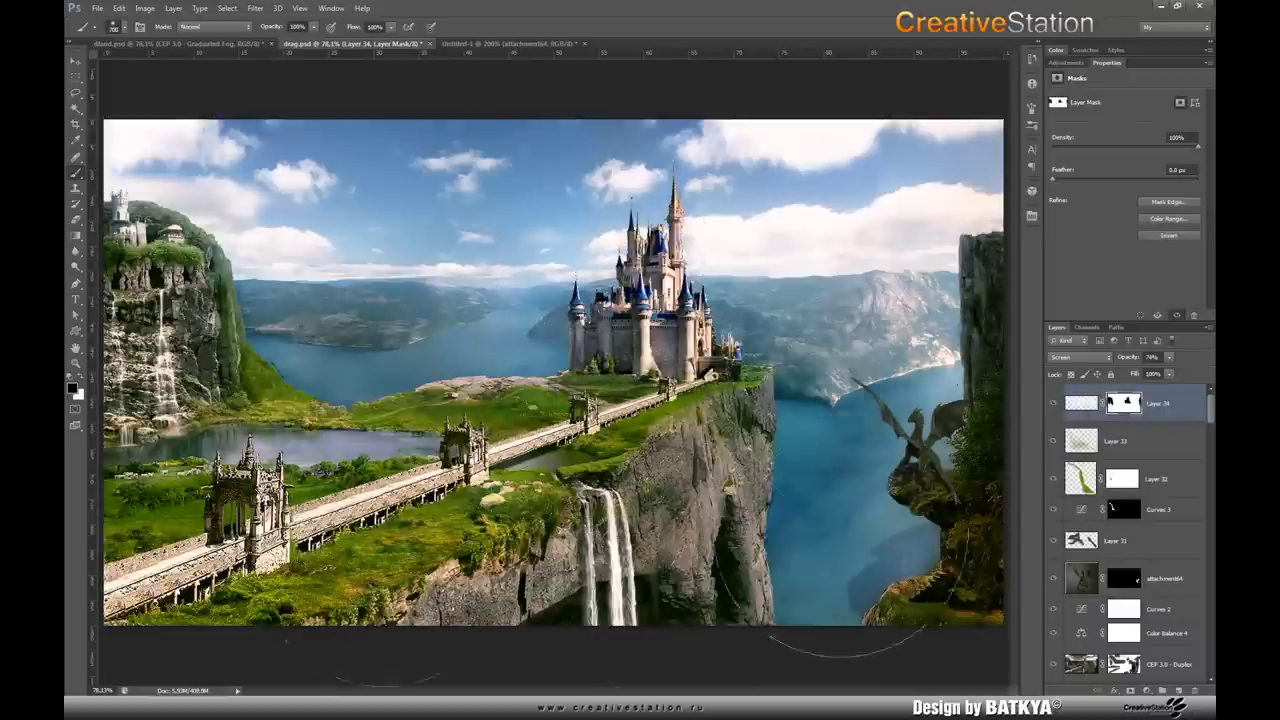
# Set the flying dragon layer's blend mode to Screen.
pyautogui.click(1080, 357)
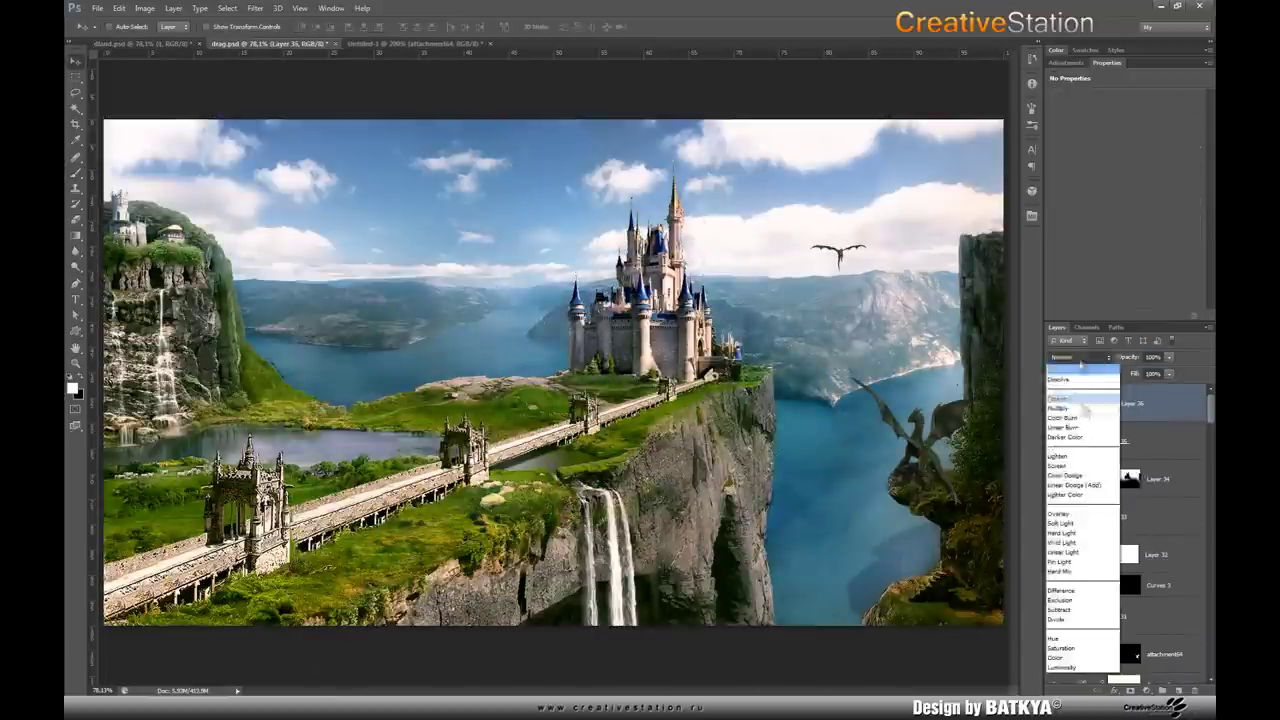
pyautogui.click(1060, 390)
pyautogui.press('b')
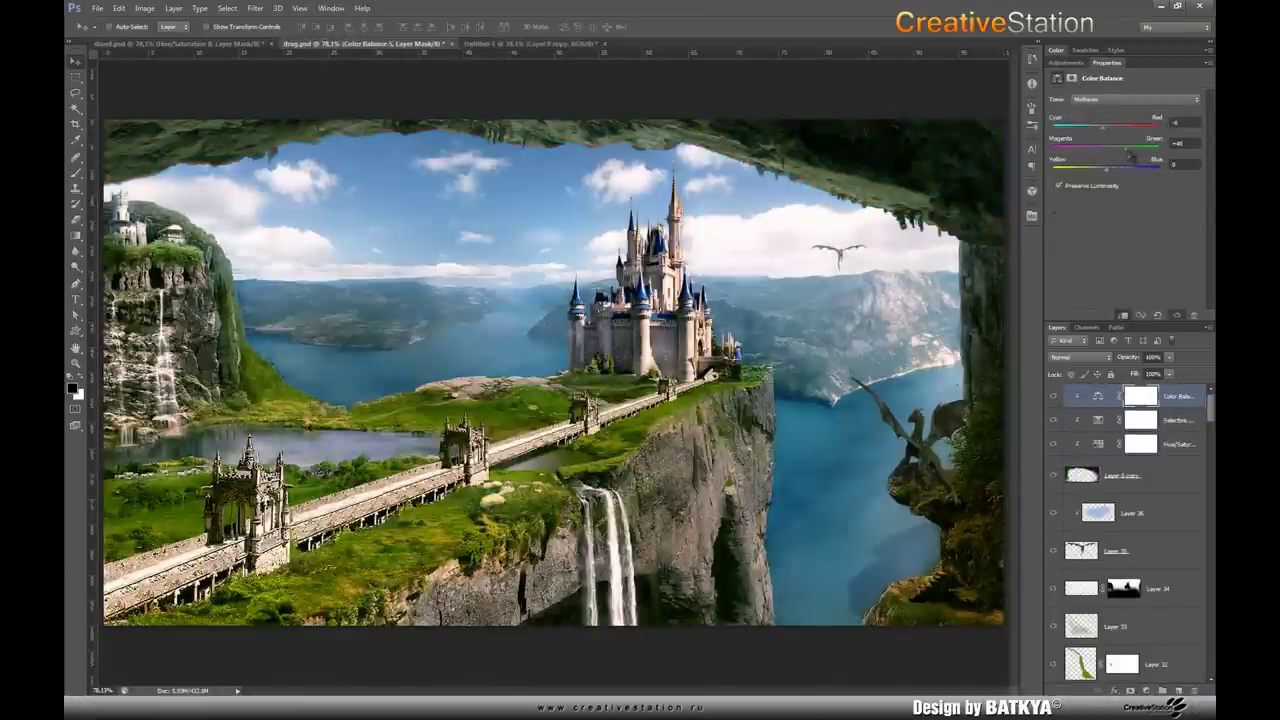
# Paint dark shading over the lower-left foreground, lower-right rocks and bottom corners.
pyautogui.moveTo(175, 552)
pyautogui.mouseDown()
pyautogui.moveTo(120, 590)
pyautogui.moveTo(390, 610)
pyautogui.mouseUp()
pyautogui.moveTo(160, 600); pyautogui.dragTo(440, 612)
pyautogui.moveTo(110, 500); pyautogui.dragTo(200, 570)
pyautogui.moveTo(990, 500); pyautogui.dragTo(925, 595)
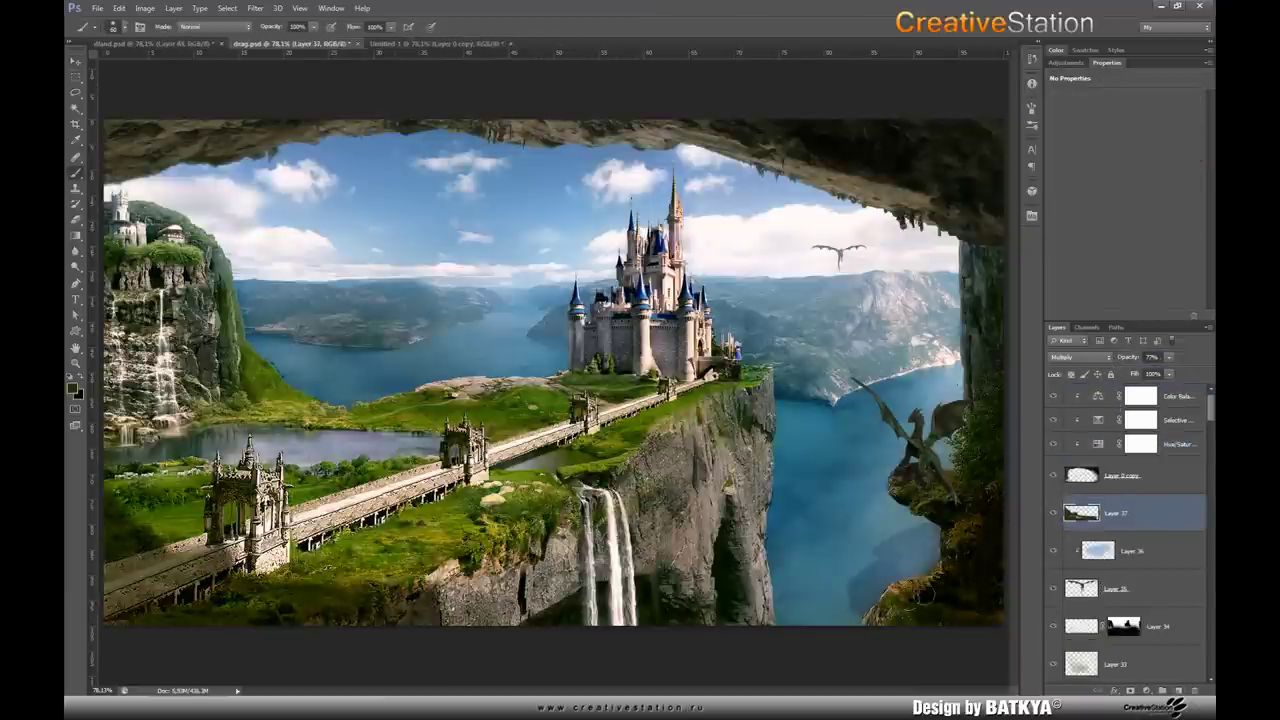
pyautogui.hotkey('ctrl', 'z')
# Add a mask to the shading layer, brushing at 50% then full strength.
pyautogui.press('5')
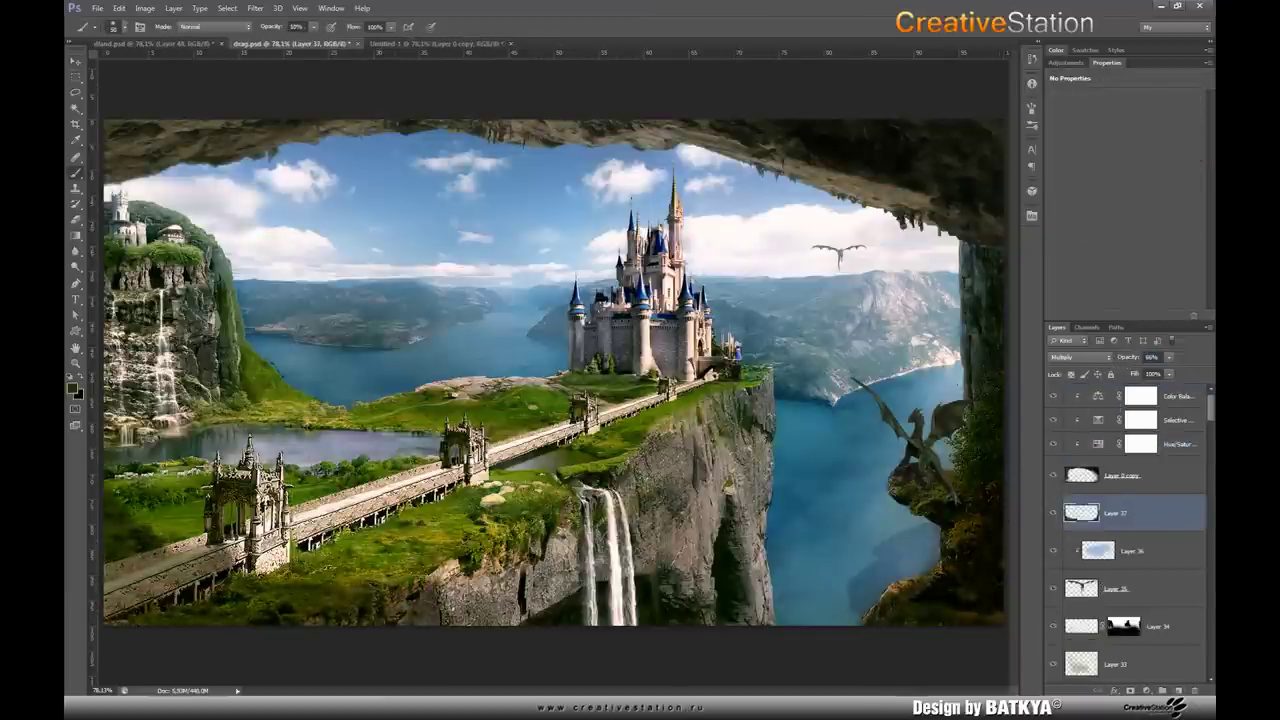
pyautogui.click(1146, 690)
pyautogui.press('0')
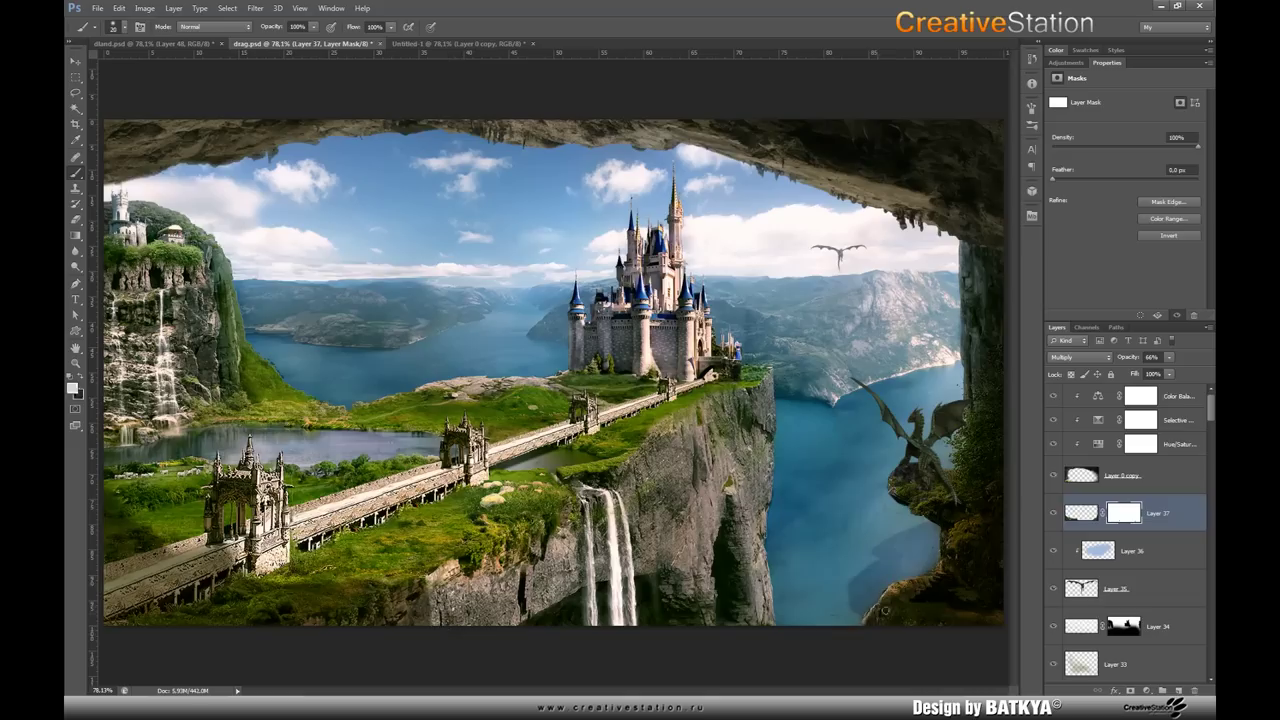
pyautogui.click(1081, 512)
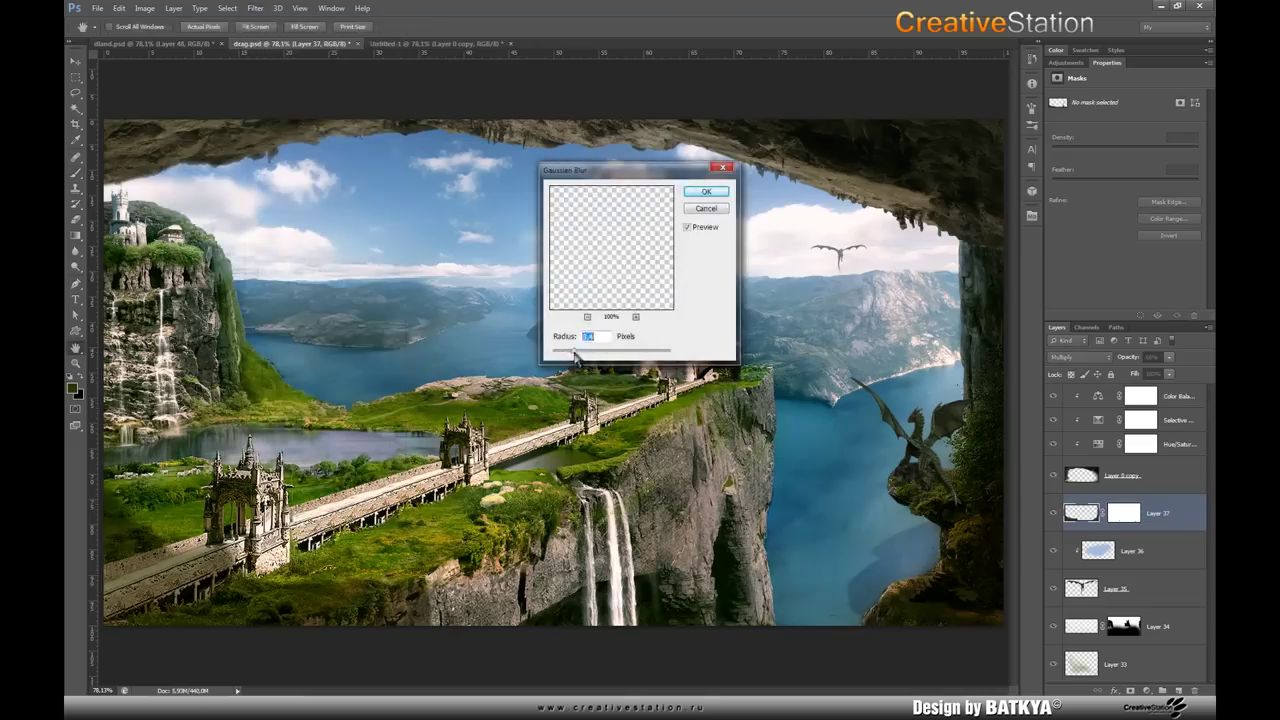